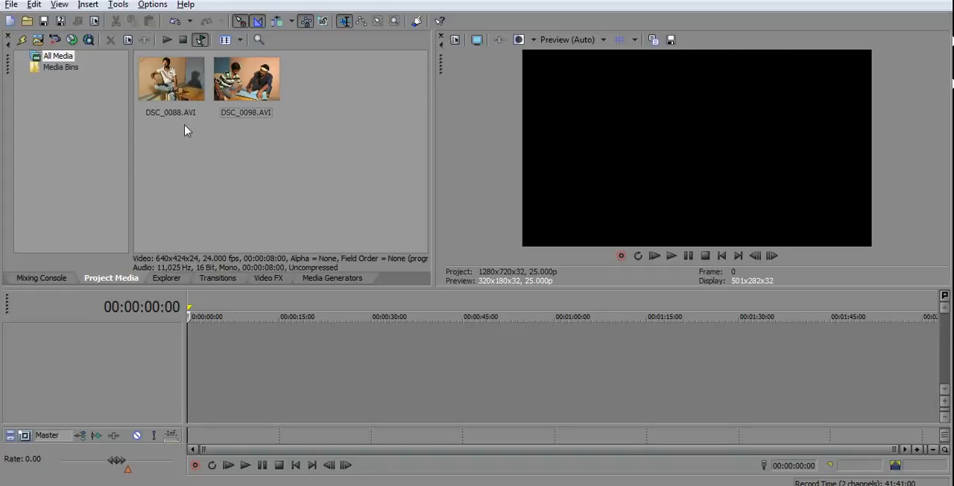
Place the DSC_0088.AVI clip at the start of the empty timeline with its video and audio.
left_click_drag(173, 84, 269, 365)
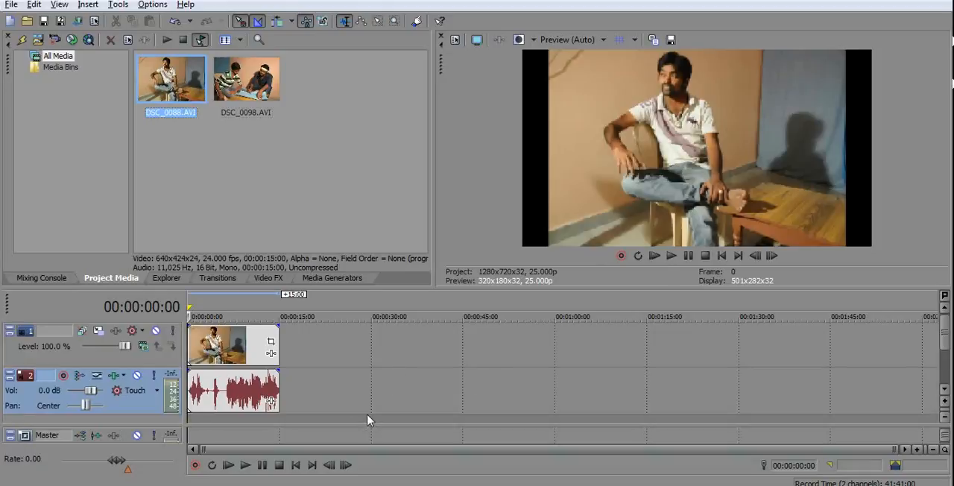
left_click(416, 363)
scroll(407, 375, "up", 5)
left_click_drag(416, 450, 269, 461)
scroll(493, 439, "up", 1)
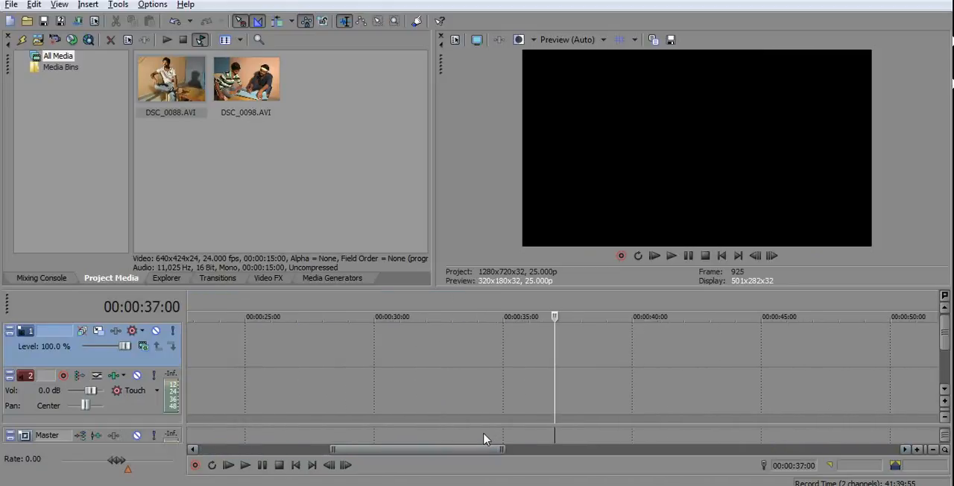
left_click(361, 367)
left_click_drag(396, 449, 280, 450)
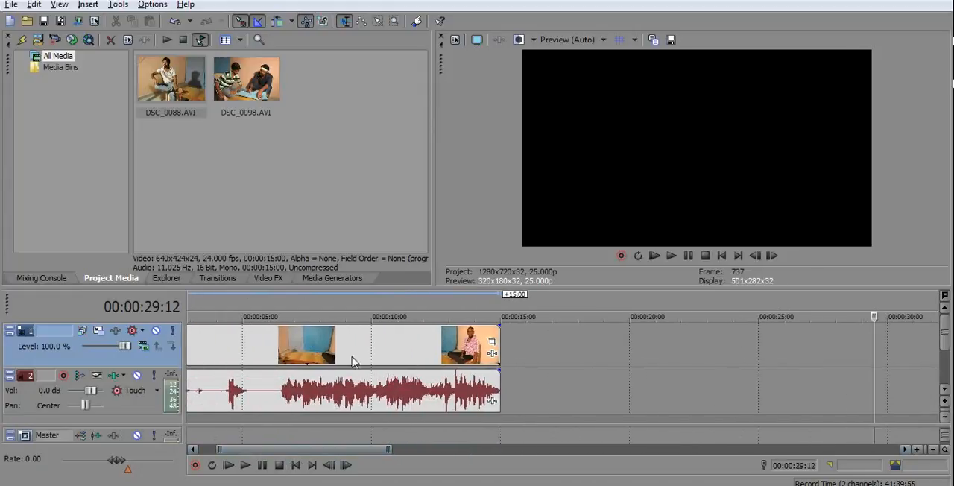
Split the DSC_0088.AVI clip's video and audio at 00:00:05:07.
left_click_drag(507, 390, 255, 387)
left_click_drag(308, 452, 286, 450)
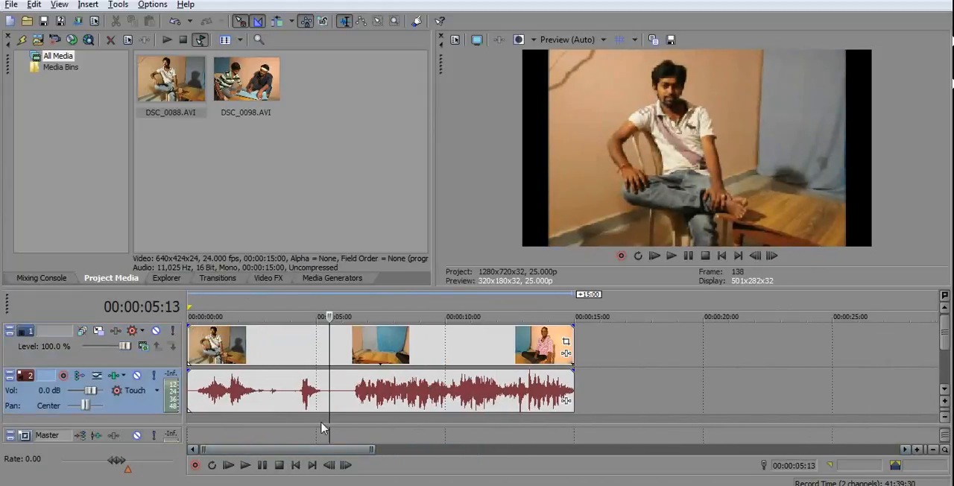
mouse_move(330, 422)
left_mouse_down()
mouse_move(241, 420)
mouse_move(335, 419)
mouse_move(288, 420)
mouse_move(323, 419)
left_mouse_up()
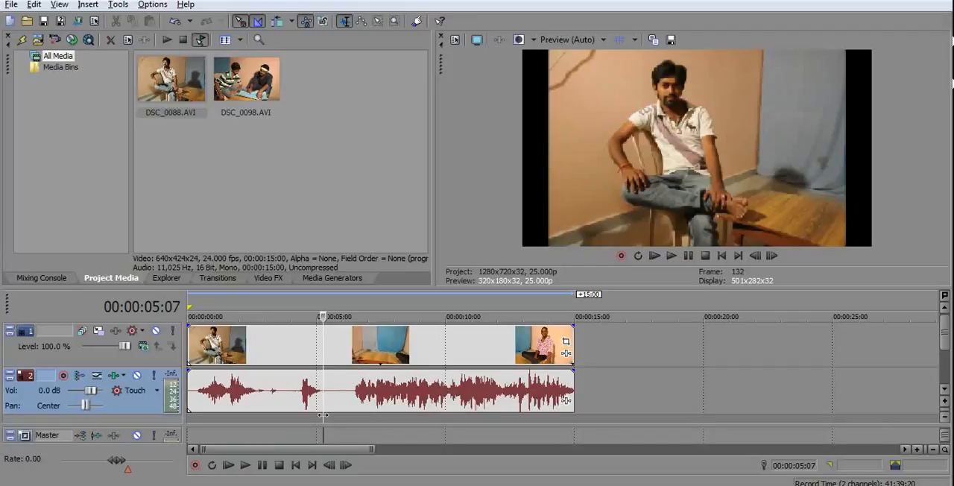
key("s")
Pull the second segment away from the first and return it to the cut at 00:00:05:07.
mouse_move(374, 358)
left_mouse_down()
mouse_move(453, 357)
mouse_move(371, 350)
mouse_move(439, 350)
mouse_move(373, 354)
mouse_move(385, 351)
left_mouse_up()
left_click_drag(319, 397, 333, 350)
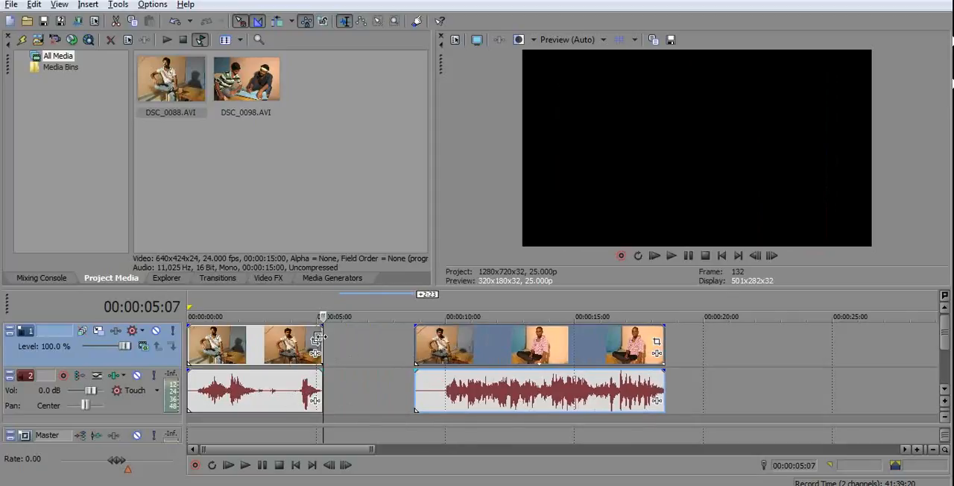
left_click_drag(533, 354, 440, 355)
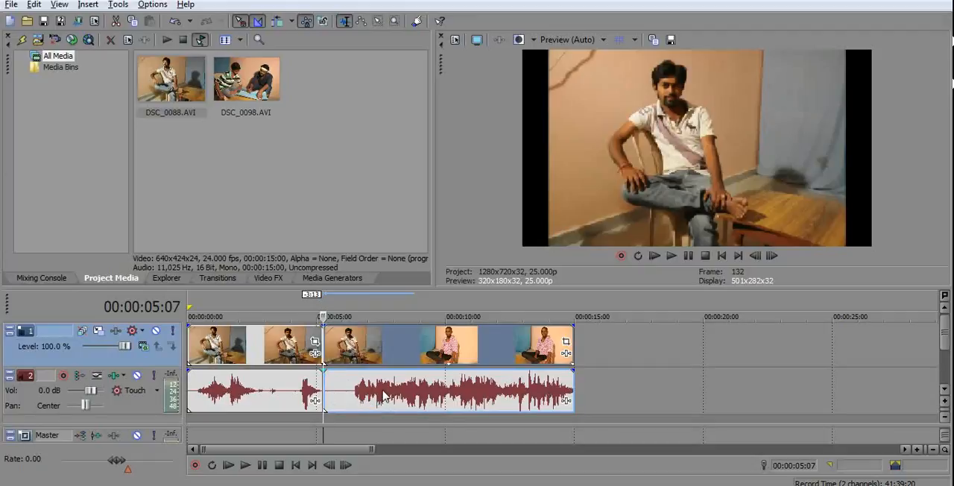
Ungroup the second segment's audio from its video and delete that audio segment.
left_click(401, 352)
left_click_drag(422, 356, 453, 353)
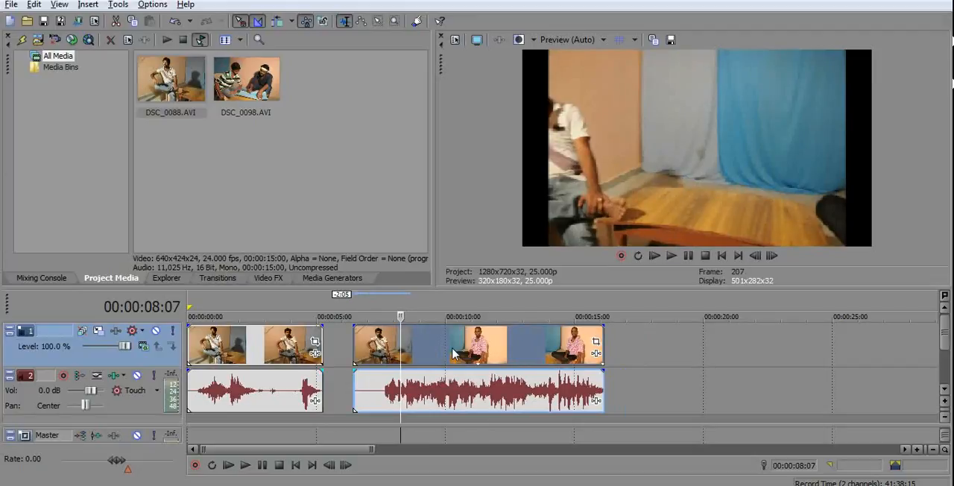
key("u")
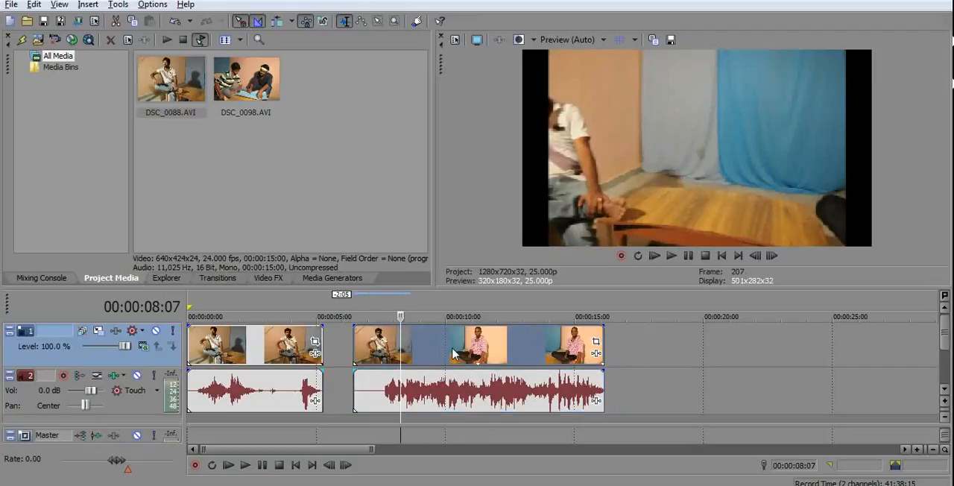
left_click_drag(439, 392, 650, 393)
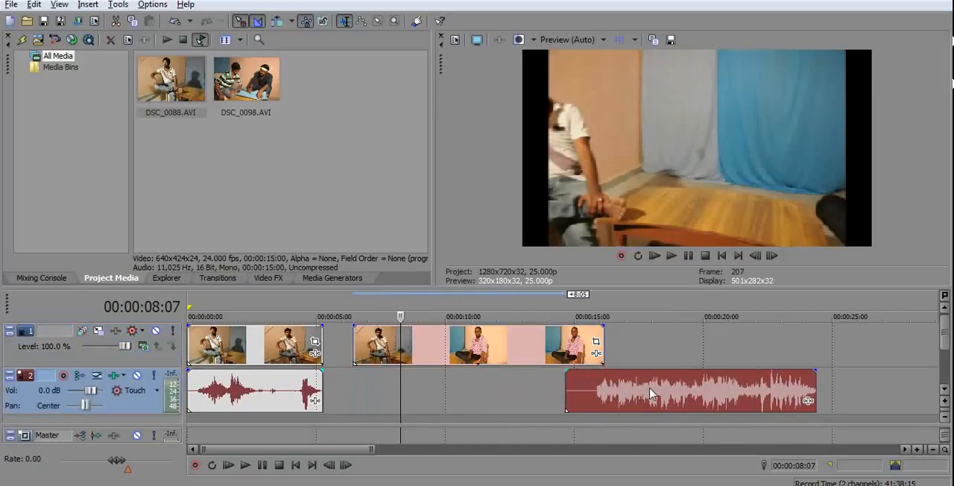
key("Delete")
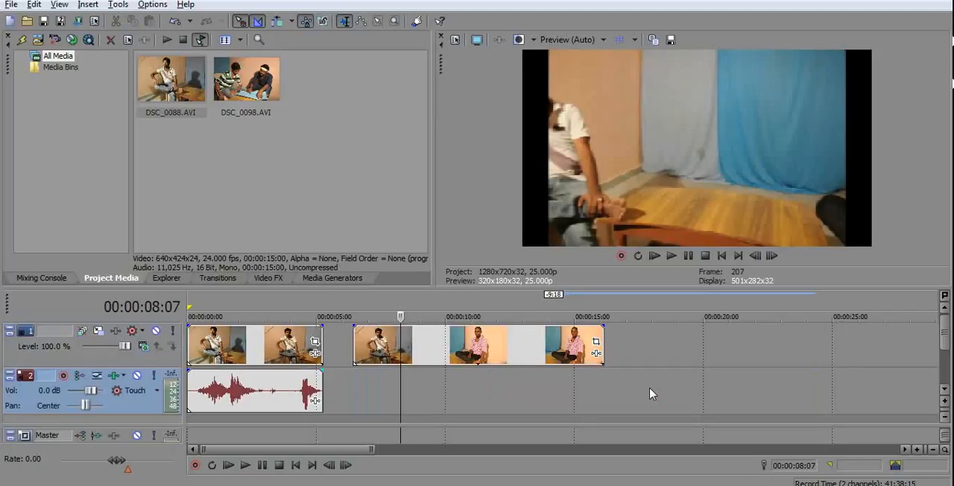
Move the second video segment against the end of the first and apply the default Page Loop transition at their cut.
left_click_drag(479, 352, 456, 354)
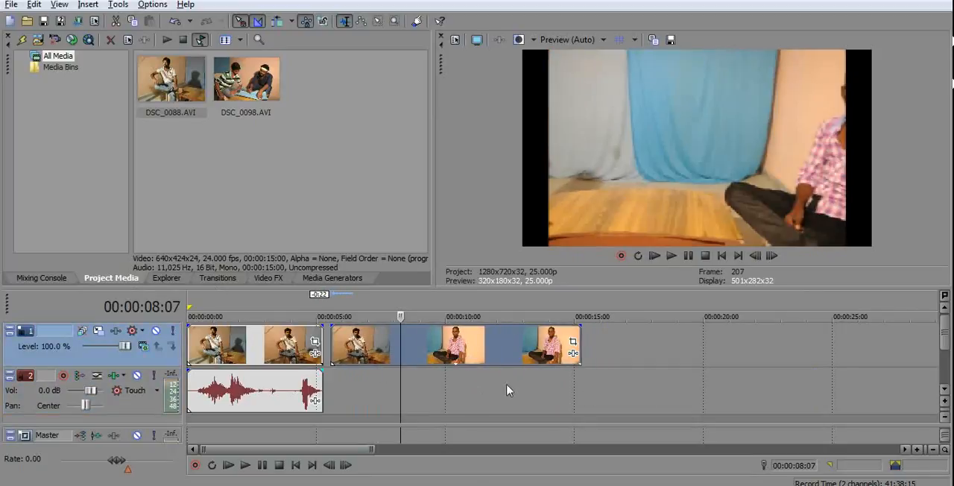
left_click_drag(346, 450, 271, 449)
left_click(230, 282)
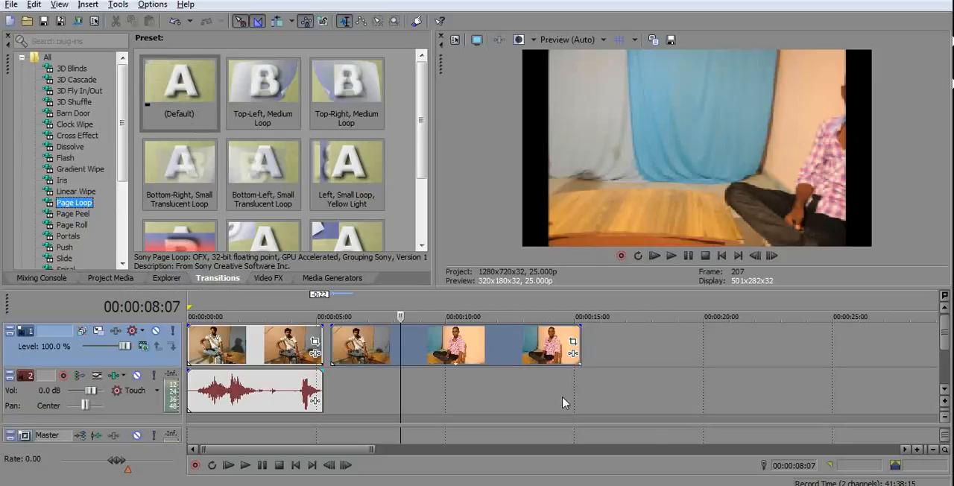
left_click_drag(474, 345, 466, 345)
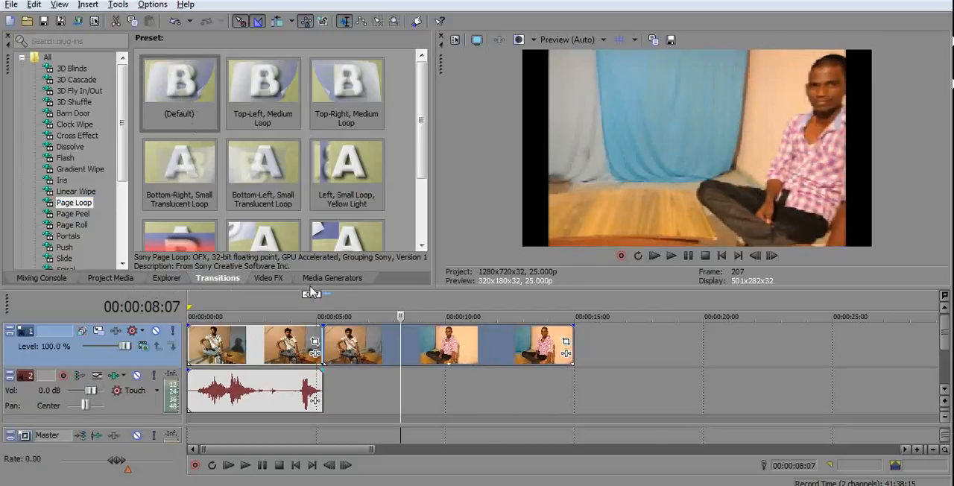
left_click_drag(185, 90, 323, 355)
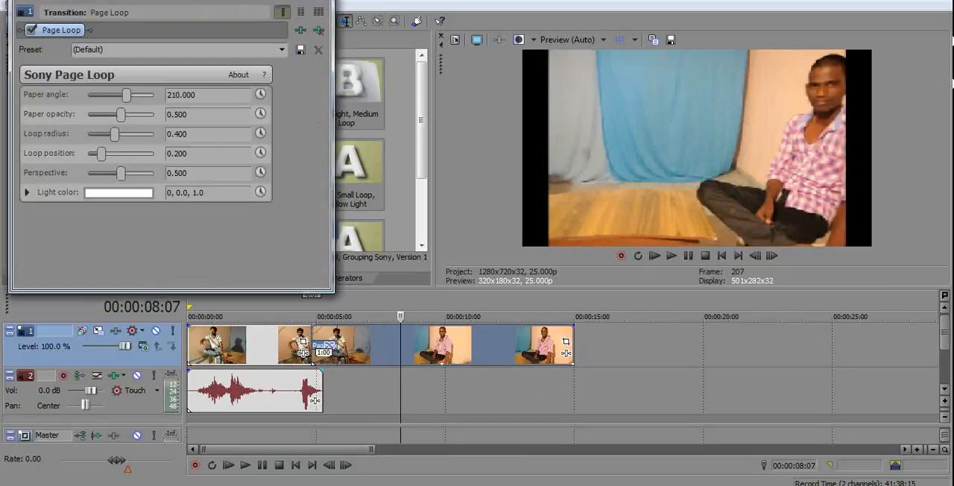
left_click(330, 2)
Play back the timeline from 00:00:03:05 to review the Page Loop transition.
left_click(311, 392)
left_click_drag(308, 392, 305, 392)
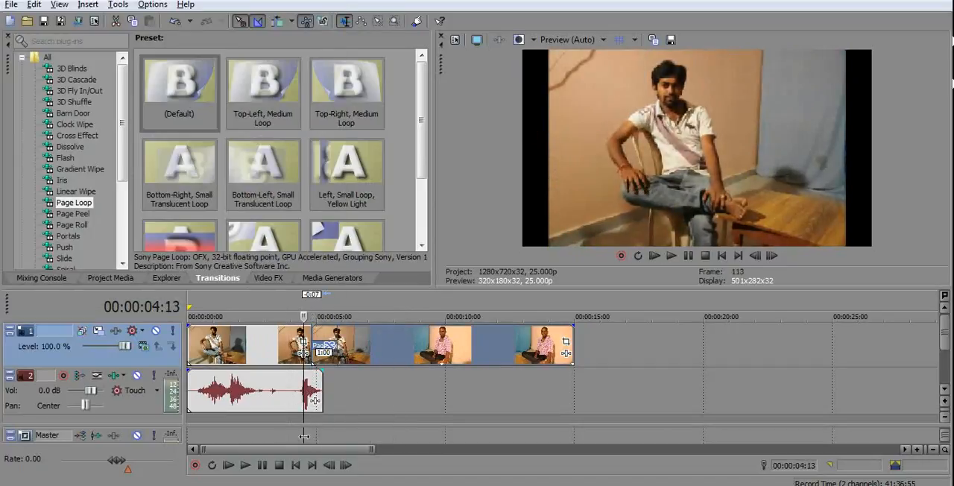
left_click_drag(304, 420, 261, 423)
key("space")
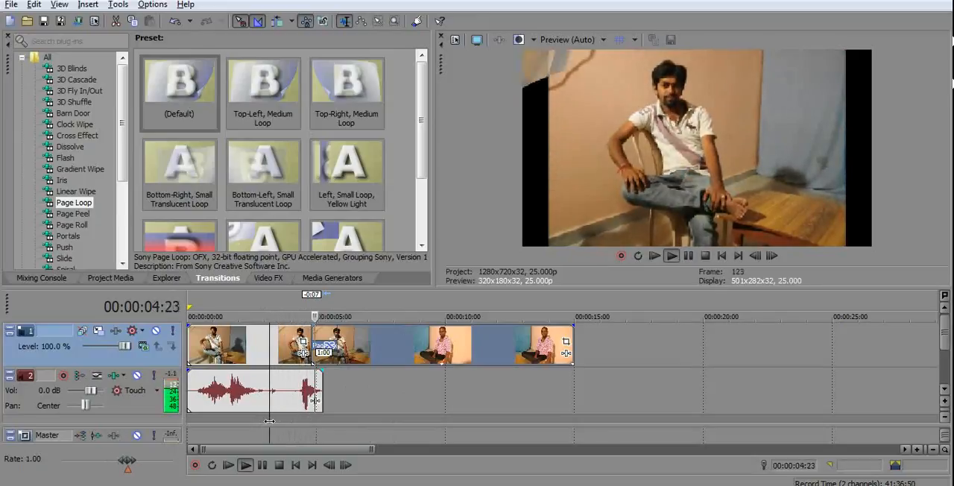
key("space")
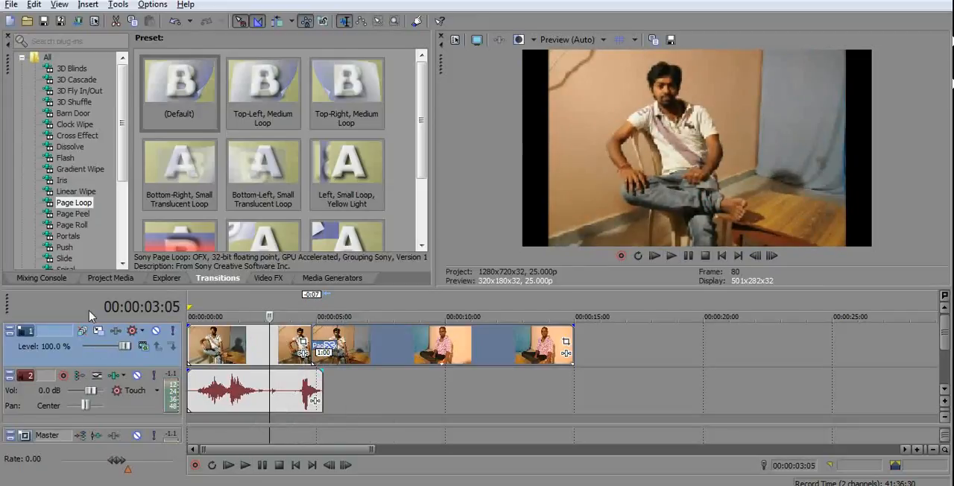
Split the second video segment at 00:00:08:20 and shift the last piece slightly away from the cut.
left_click(261, 278)
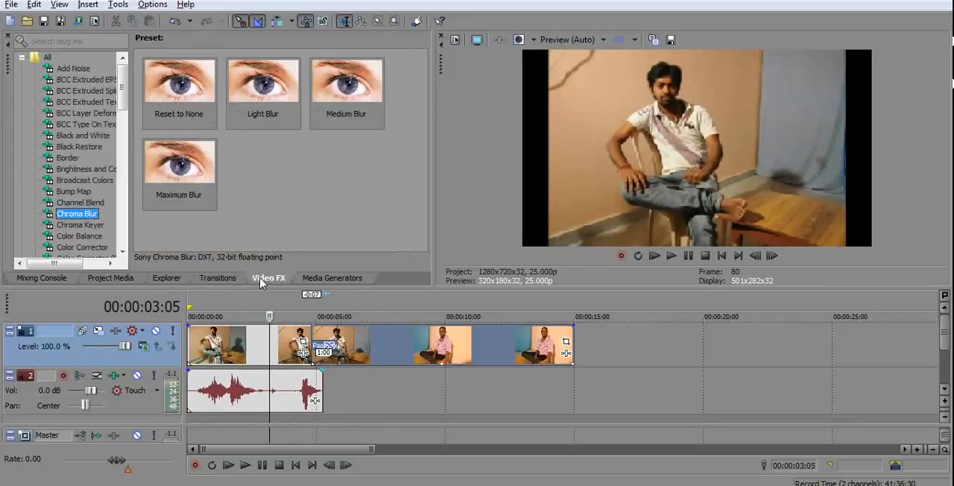
left_click(416, 352)
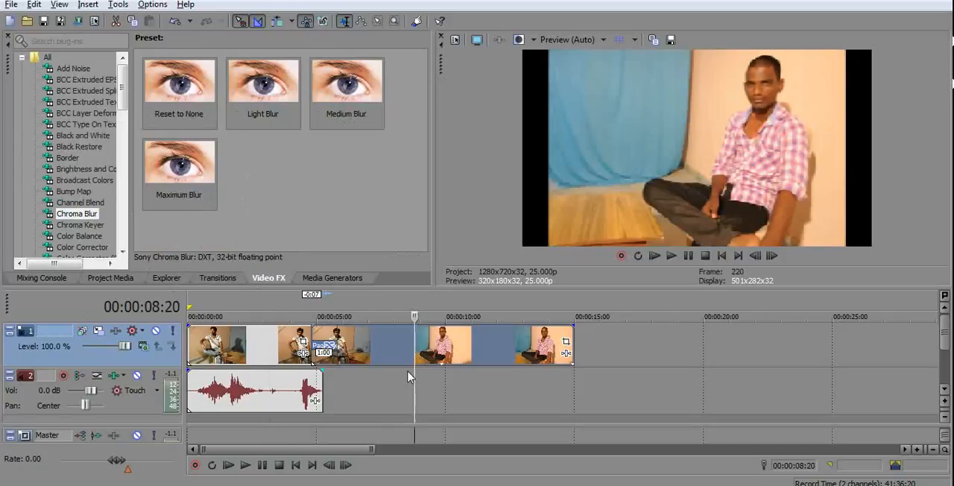
key("s")
left_click_drag(439, 352, 452, 356)
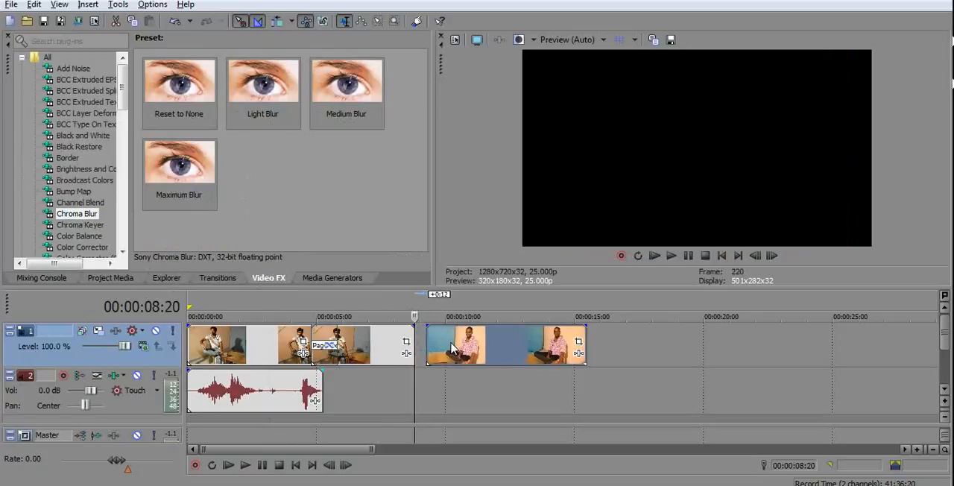
Return the last video piece to the cut and apply the Border effect's Pyramid preset to the middle segment.
left_click(68, 158)
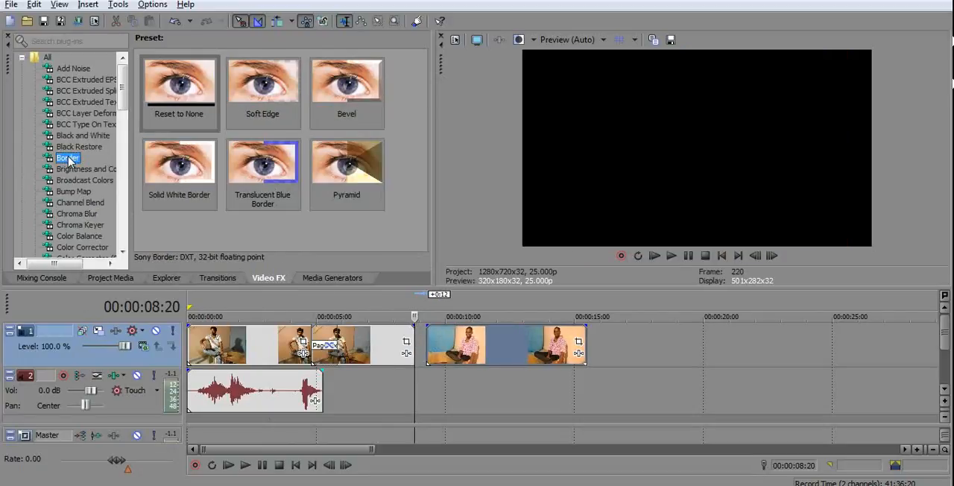
left_click(339, 165)
left_click_drag(465, 347, 452, 346)
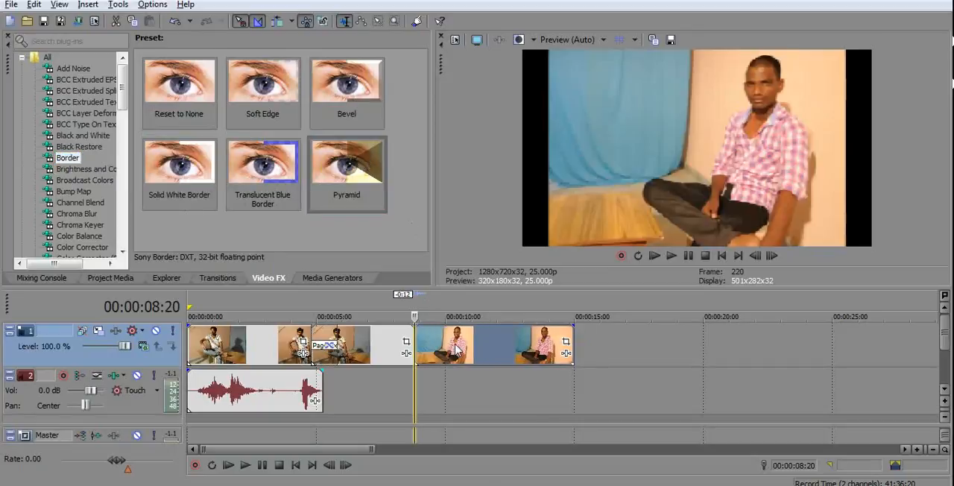
left_click_drag(342, 192, 416, 349)
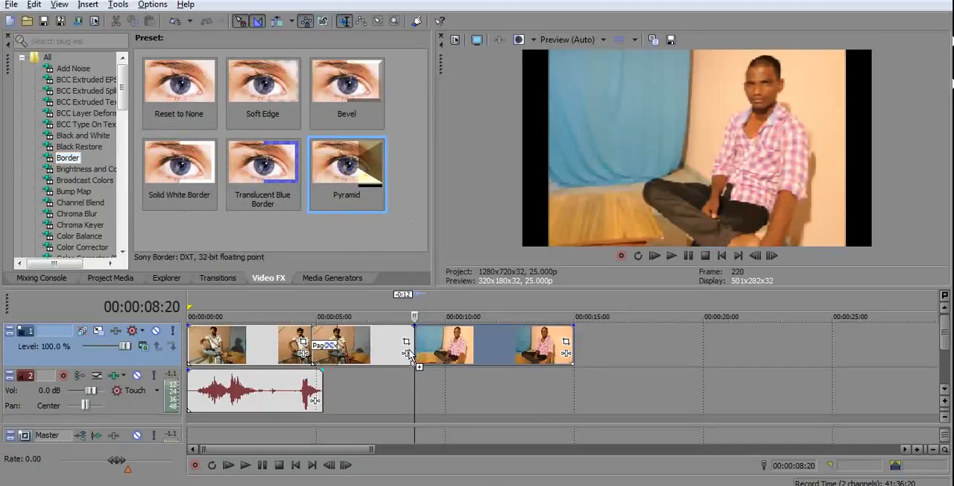
left_click(328, 3)
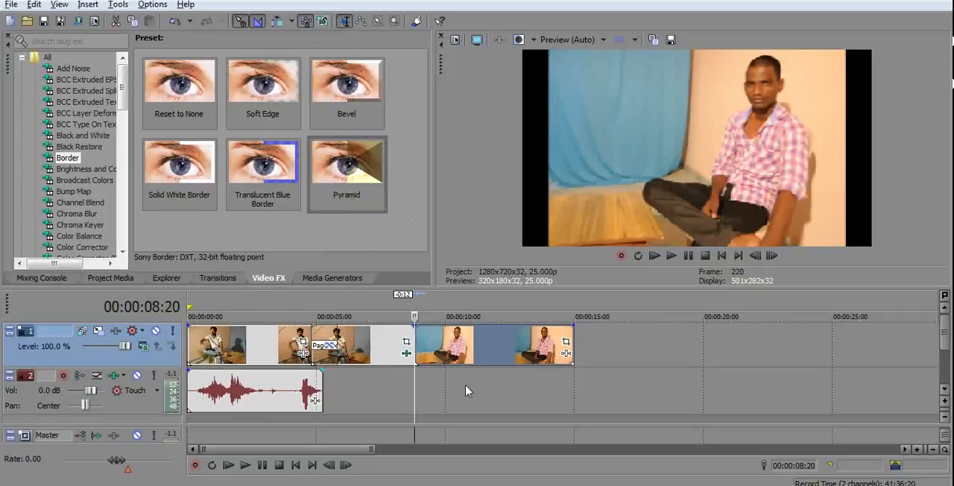
Play back the middle segment from 00:00:04:20 to review the Pyramid border effect and look over its settings.
left_click(398, 390)
left_click_drag(398, 390, 312, 403)
key("space")
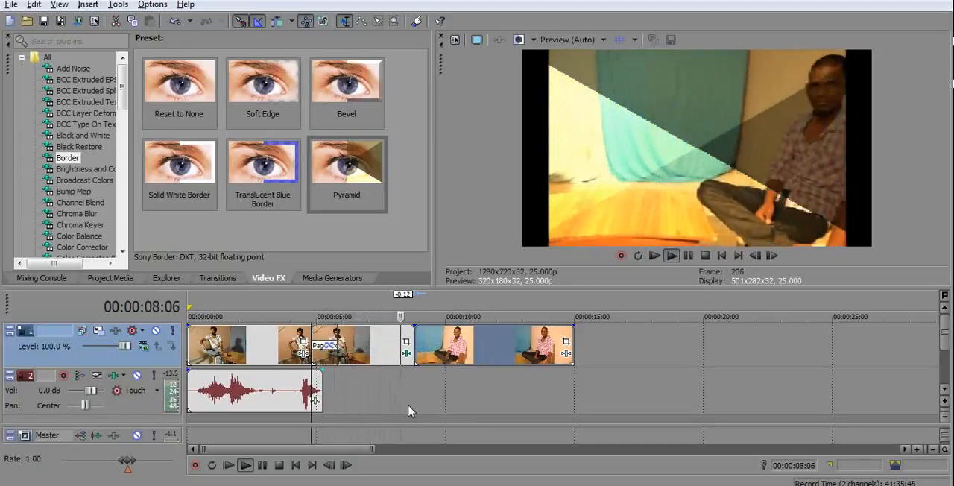
left_click(406, 355)
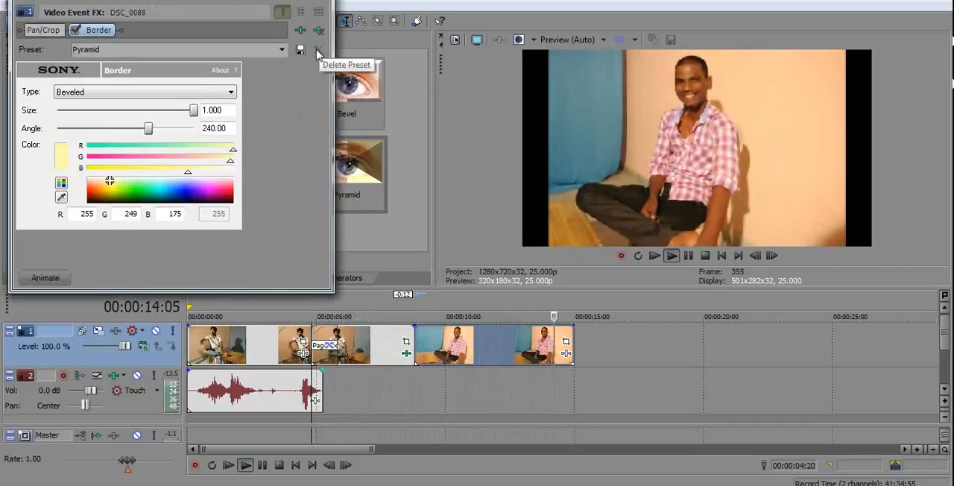
left_click(329, 4)
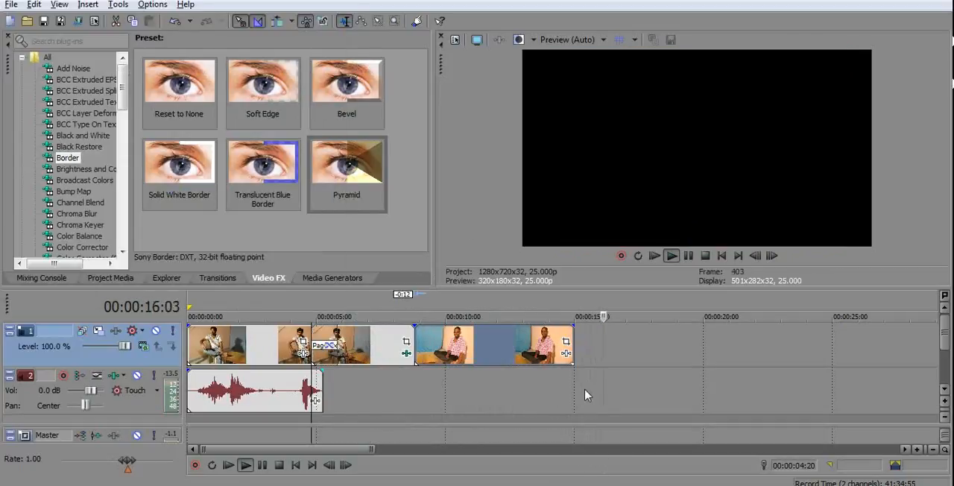
key("space")
key("space")
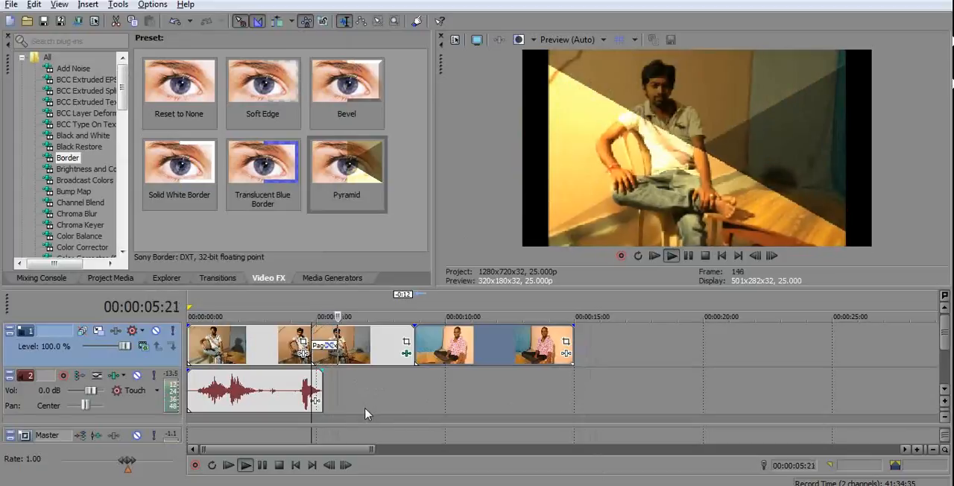
key("space")
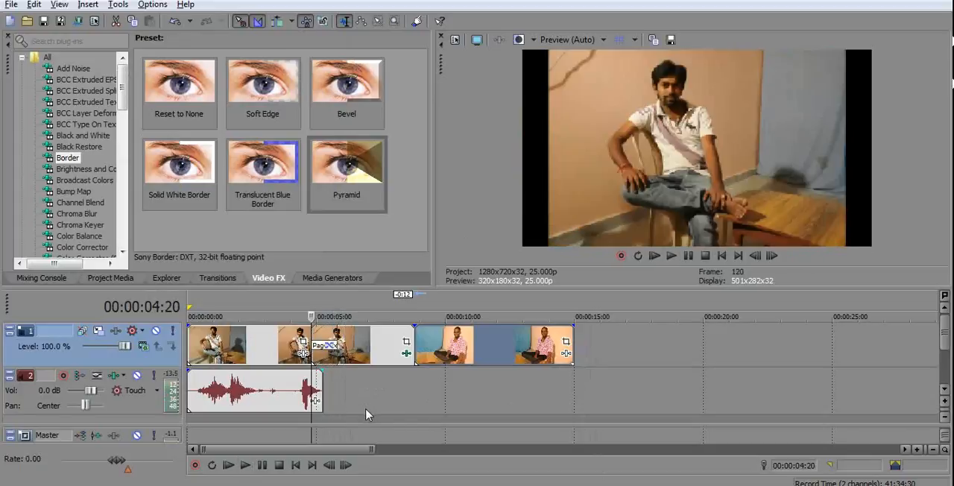
Inspect the middle segment's Border effect settings and remove the effect from that segment.
left_click(407, 355)
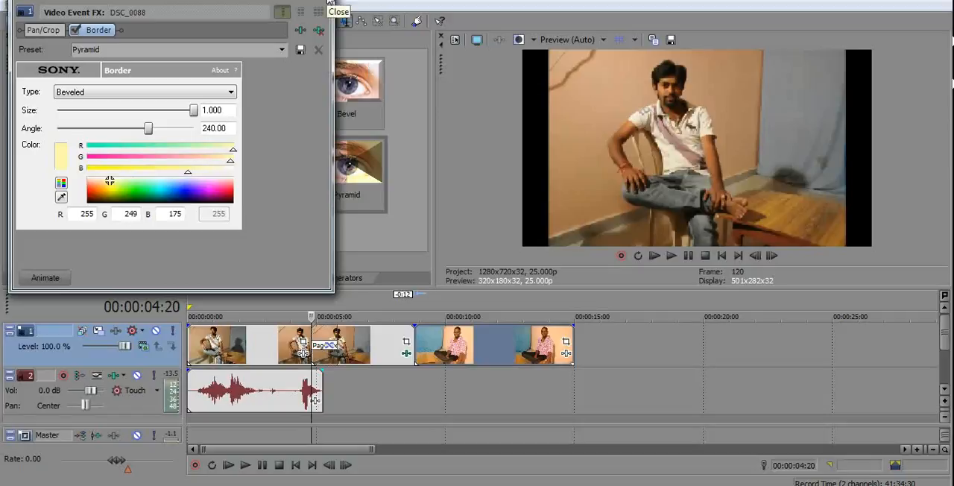
left_click(326, 2)
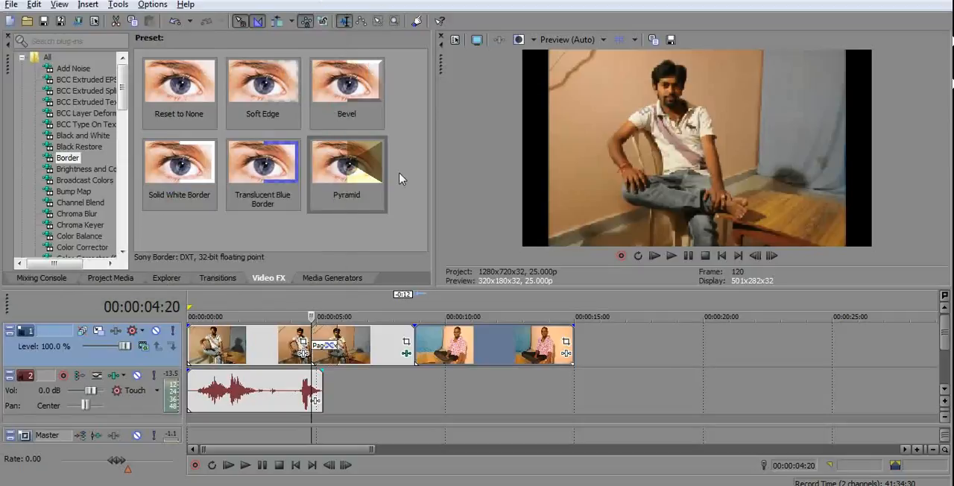
left_click(397, 416)
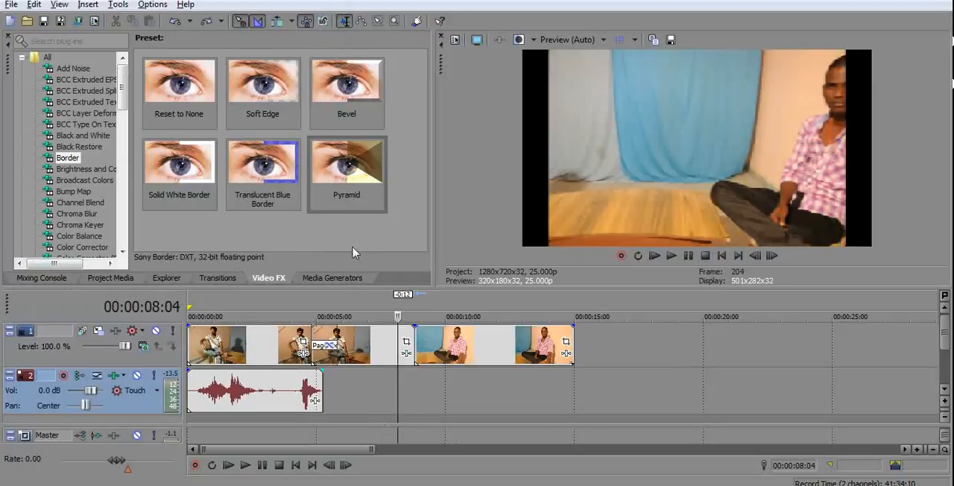
Browse the desktop's media files and display the ProType Titler generator's presets.
left_click(171, 278)
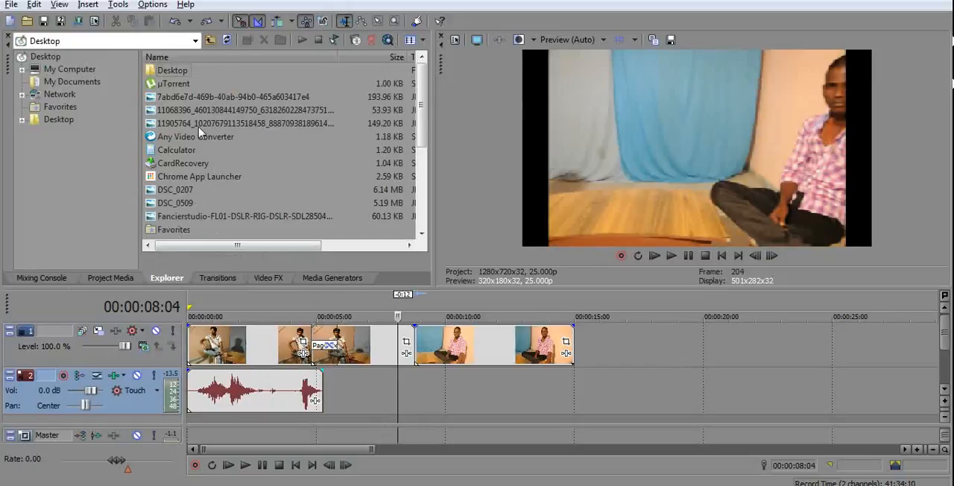
scroll(209, 183, "down", 4)
scroll(219, 194, "up", 4)
left_click(333, 279)
left_click(75, 112)
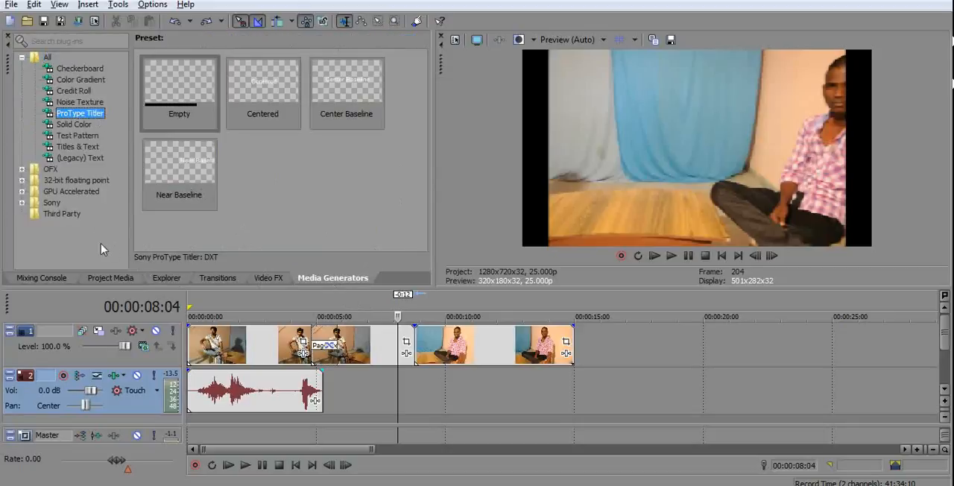
Browse the Titles & Text presets and add the Slide Left title to the video track directly after the last video piece.
left_click(22, 58)
left_click(21, 58)
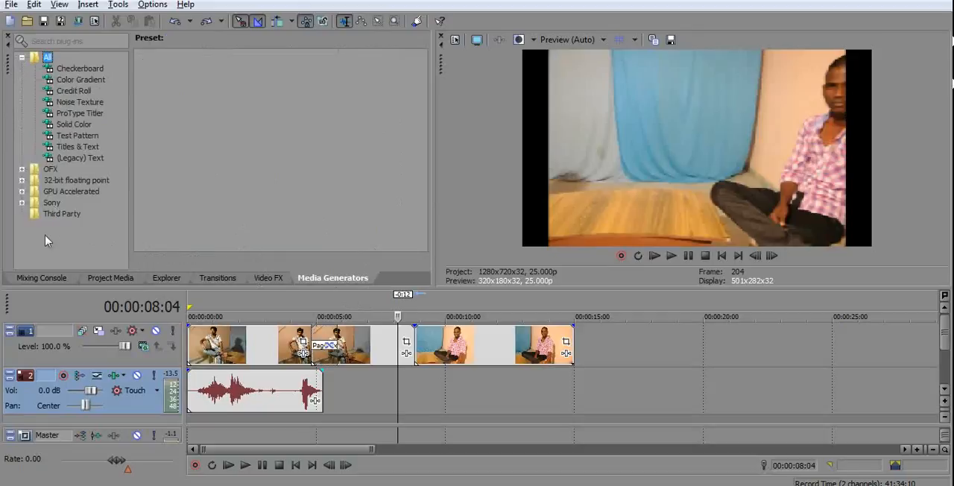
left_click(81, 147)
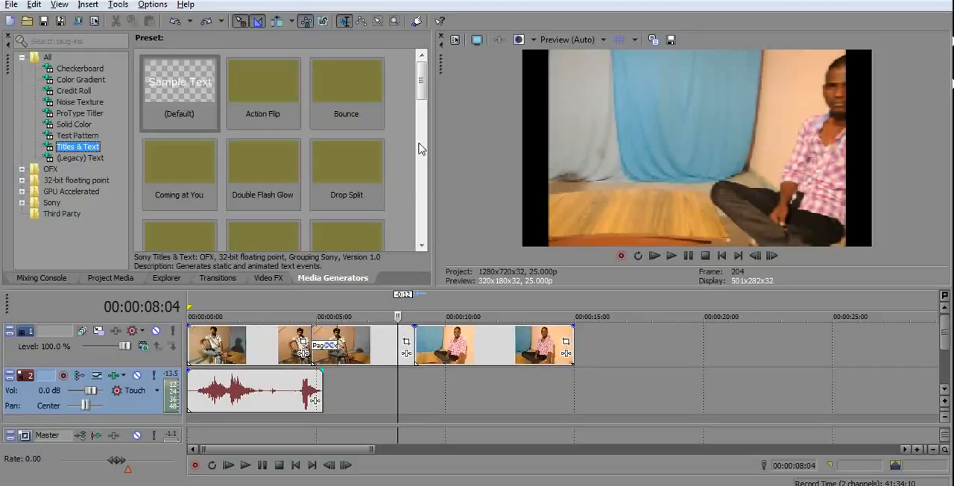
left_click_drag(422, 80, 418, 187)
left_click(339, 166)
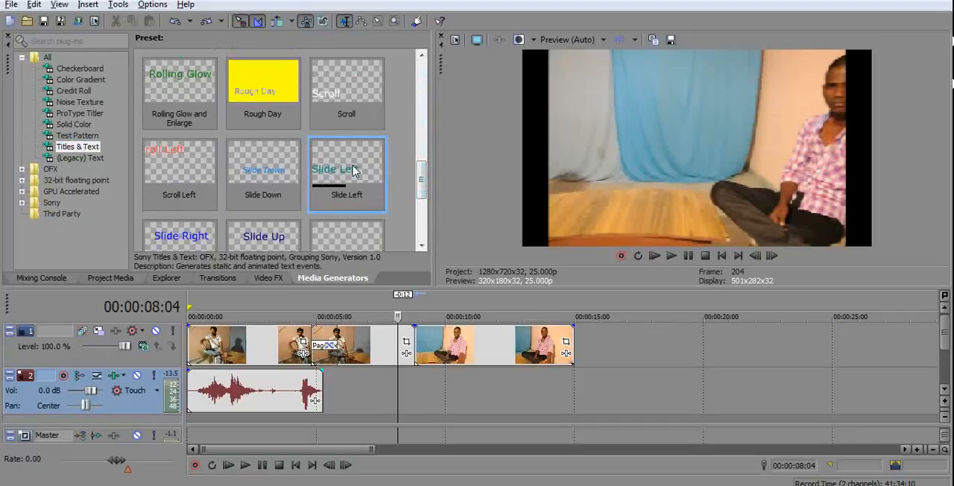
left_click_drag(333, 167, 587, 343)
Replace the title's sample text with "Telugu".
left_click_drag(268, 155, 2, 174)
key("Delete")
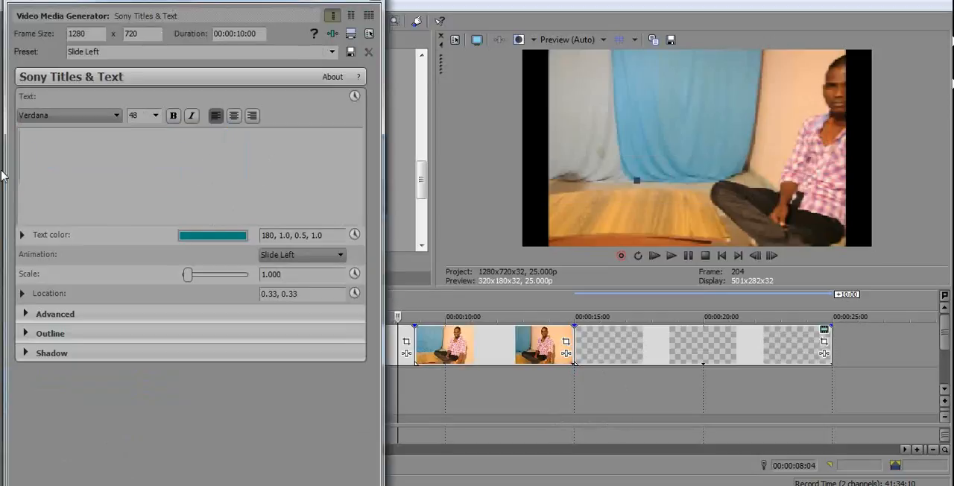
type("T")
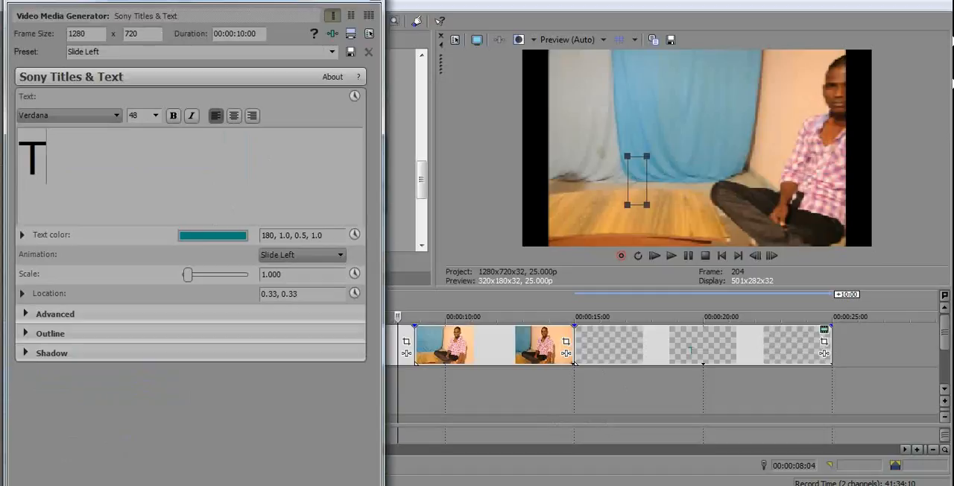
type("elugu")
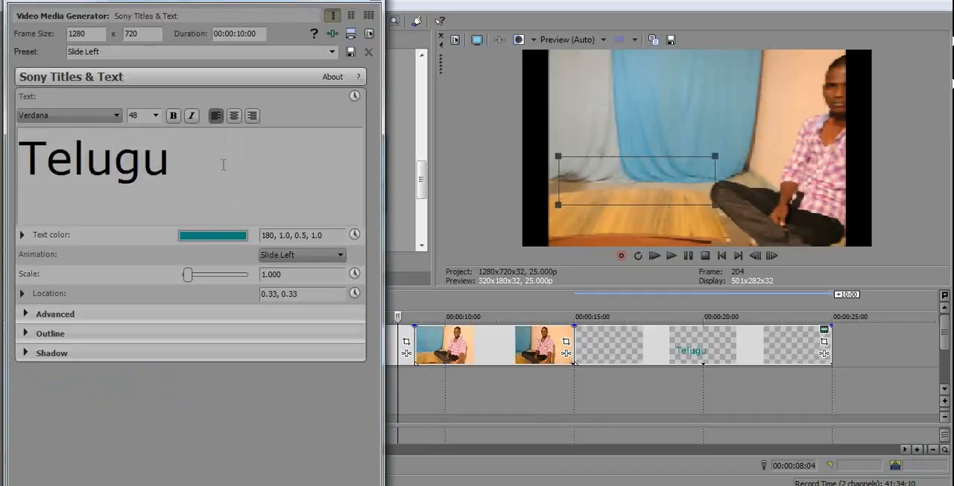
Change the Telugu title's text color to near-white, HSV 180, 0.02, 0.98, 1.0.
left_click_drag(207, 149, 1, 170)
left_click(234, 237)
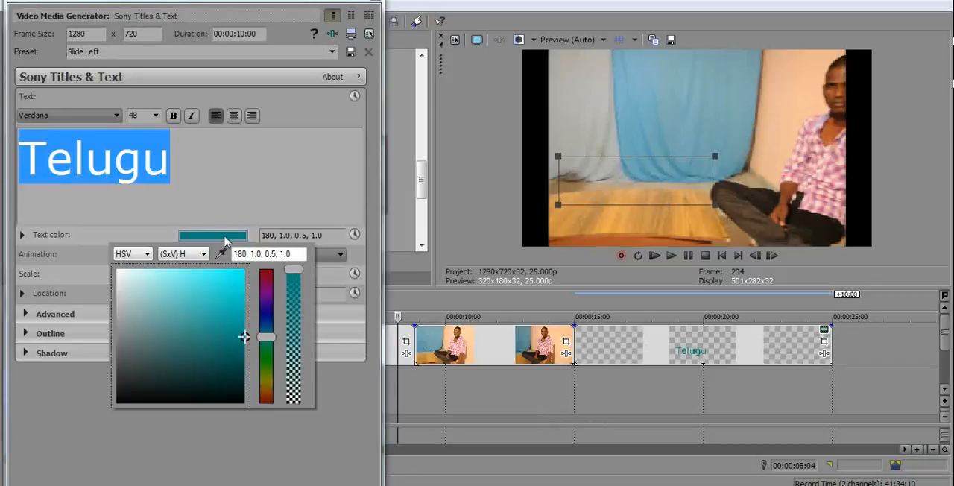
left_click(119, 271)
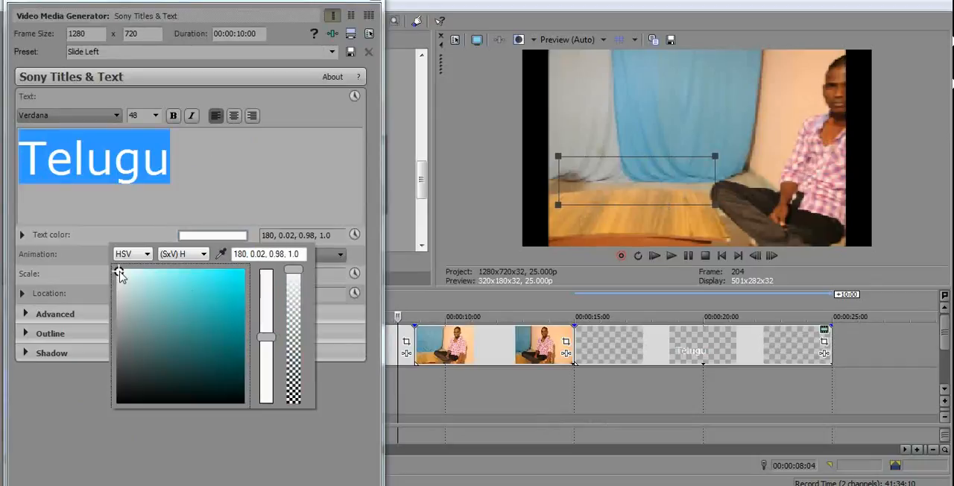
left_click(207, 157)
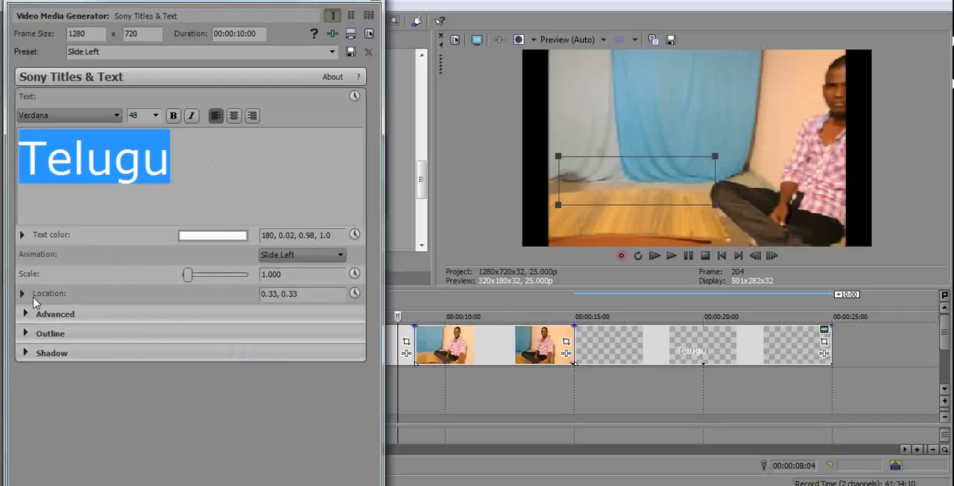
Enlarge the title to a scale of 1.455 and move it to the frame's center at location 0.50, 0.50.
left_click_drag(189, 279, 191, 276)
left_click_drag(619, 168, 646, 151)
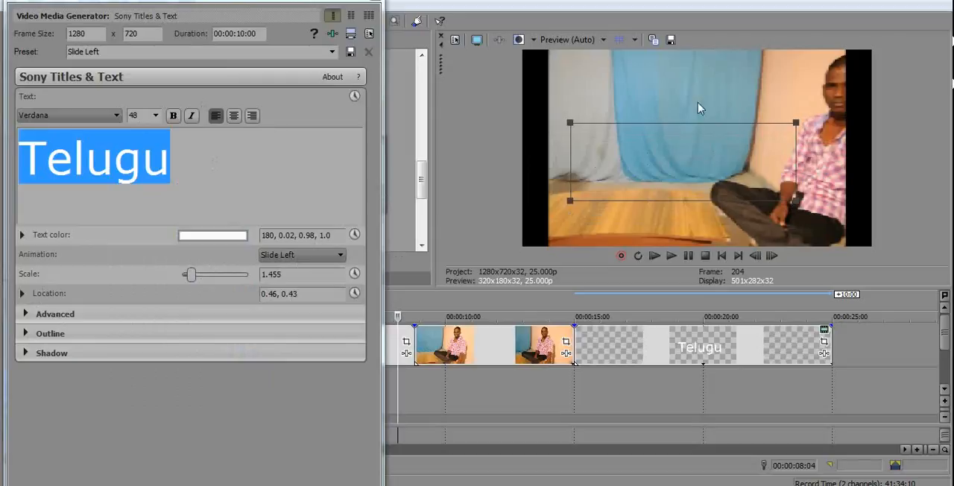
left_click_drag(690, 183, 706, 154)
mouse_move(704, 118)
left_mouse_down()
mouse_move(697, 154)
mouse_move(700, 103)
mouse_move(699, 156)
mouse_move(702, 124)
mouse_move(704, 133)
left_mouse_up()
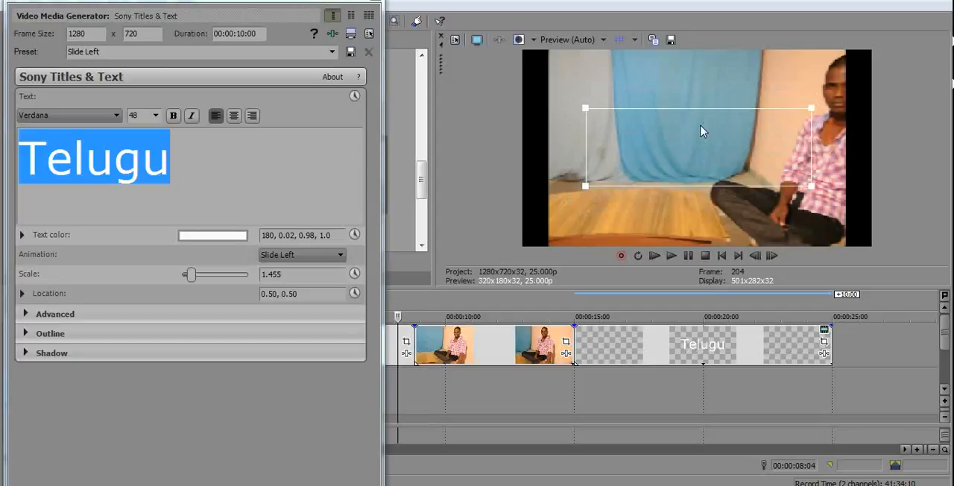
Look over the title's text color, Advanced, Location, Shadow and Outline settings.
left_click(22, 236)
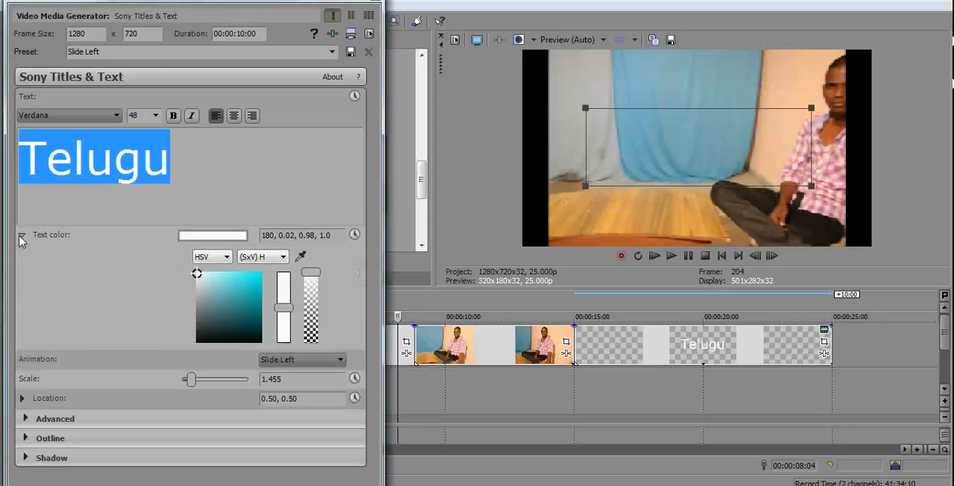
left_click(22, 236)
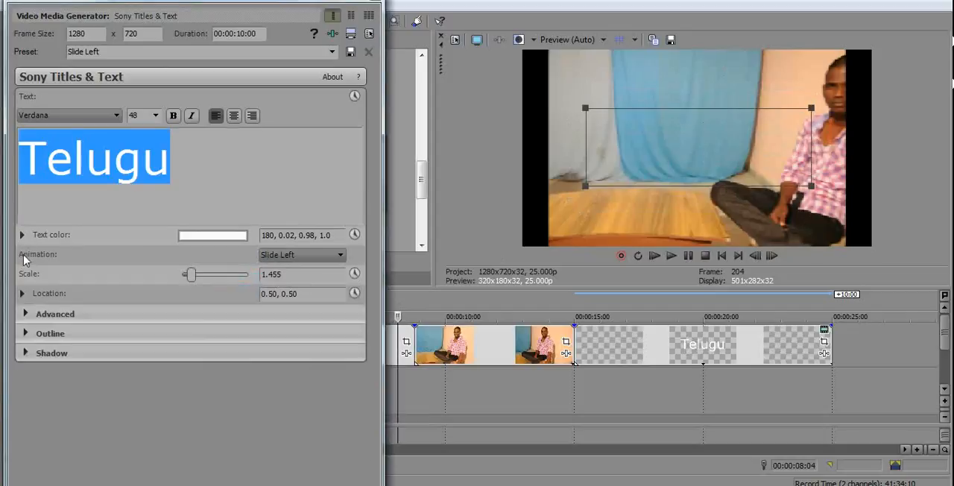
left_click(26, 315)
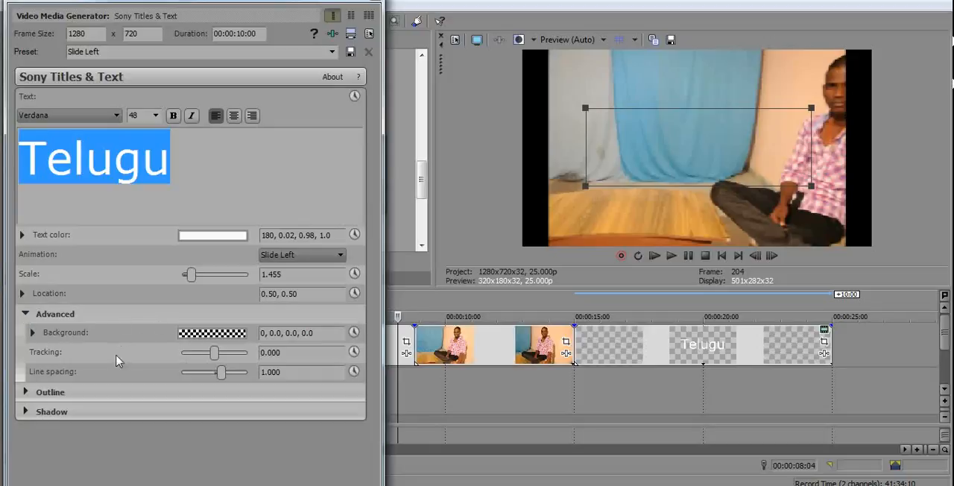
left_click(25, 314)
left_click(22, 294)
left_click(21, 294)
left_click(25, 356)
left_click(26, 356)
left_click(26, 334)
left_click(25, 334)
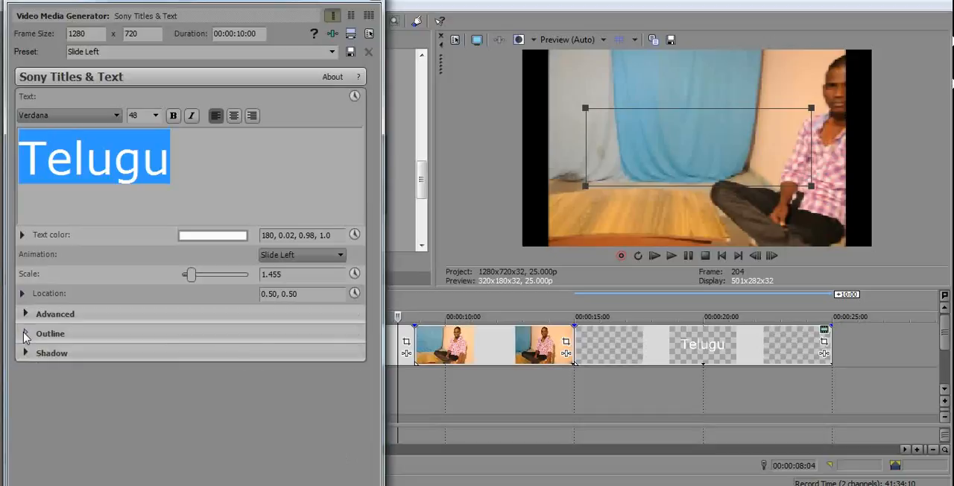
Close the title settings and scrub back through the timeline from 00:00:18:03 to preview the Telugu title.
left_click(375, 3)
left_click(655, 393)
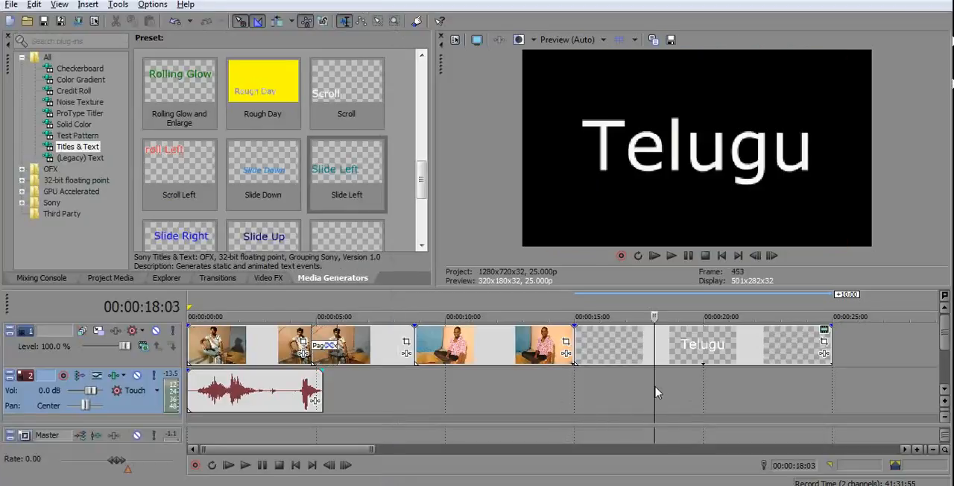
left_click_drag(655, 392, 355, 393)
Move the Telugu title so it overlaps the last video piece and play back the overlap from 00:00:08:06.
left_click_drag(464, 349, 570, 361)
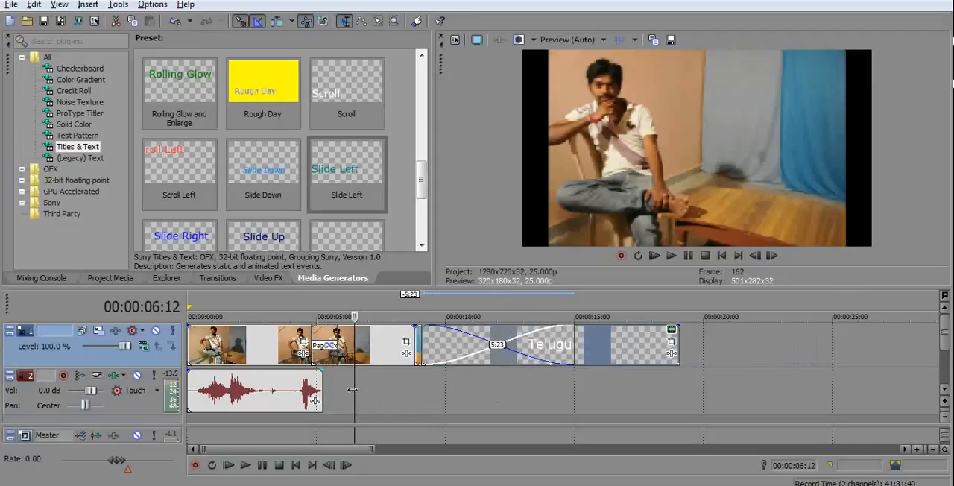
left_click_drag(353, 389, 400, 395)
key("space")
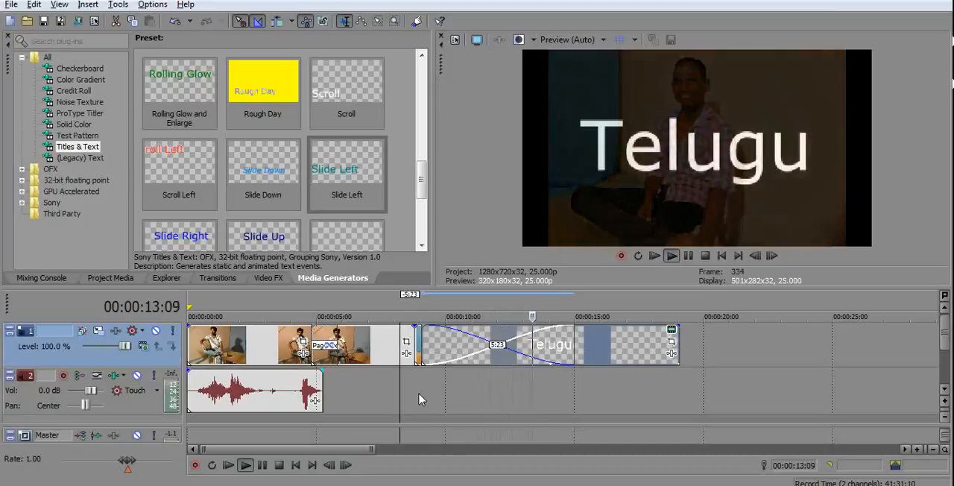
key("space")
Move the Telugu title earlier so it crossfades 3:00 with the end of the middle segment, and play back the result.
left_click_drag(631, 351, 543, 353)
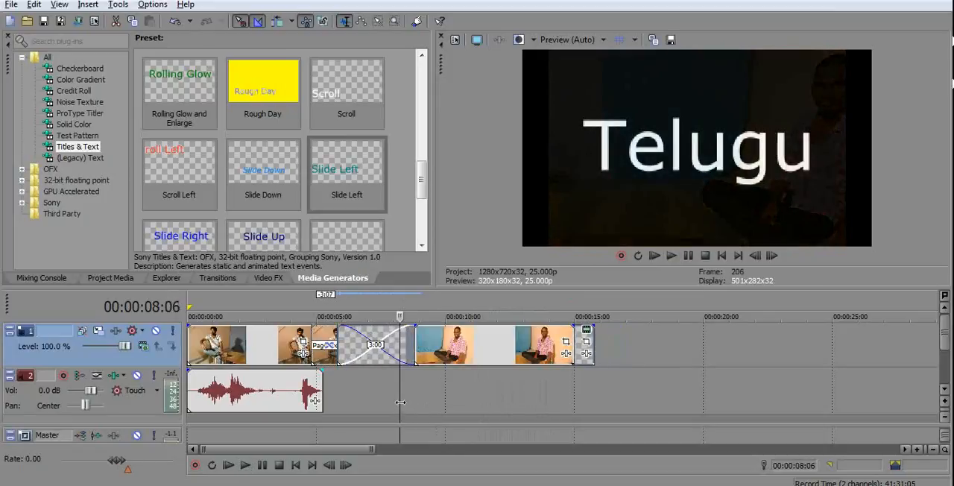
key("space")
left_click_drag(486, 395, 604, 406)
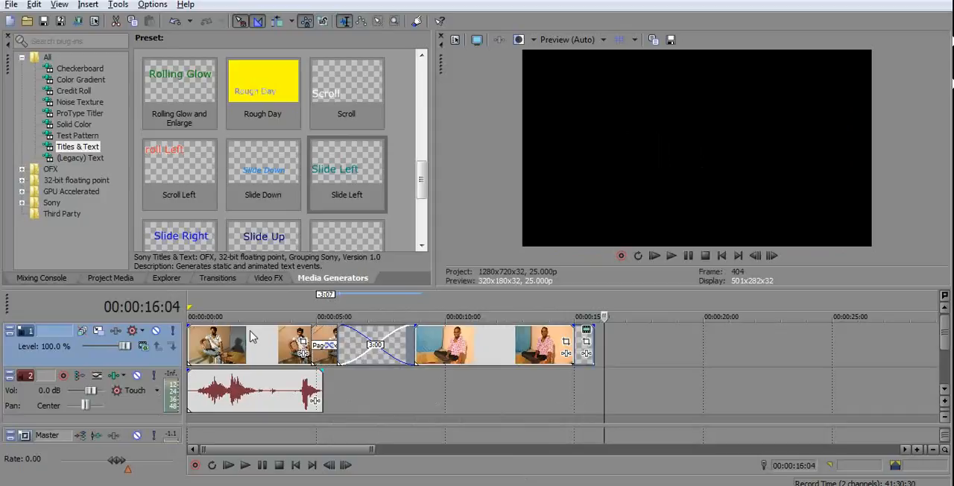
left_click(669, 412)
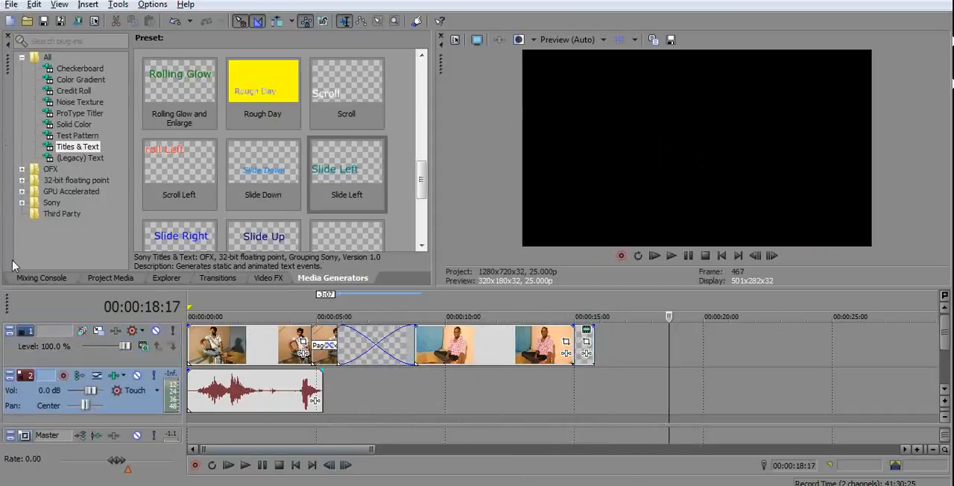
Look over the project's file and sharing commands and view the Upload to YouTube form without uploading.
left_click(12, 5)
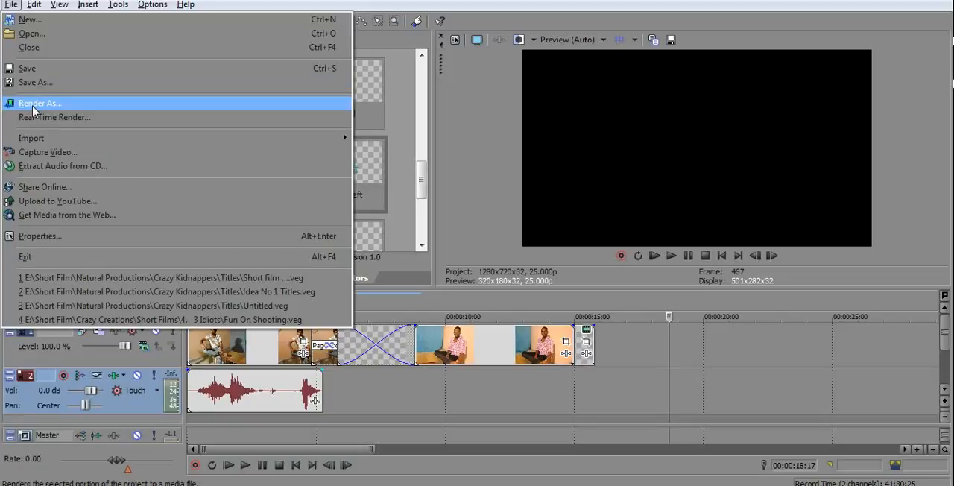
mouse_move(31, 142)
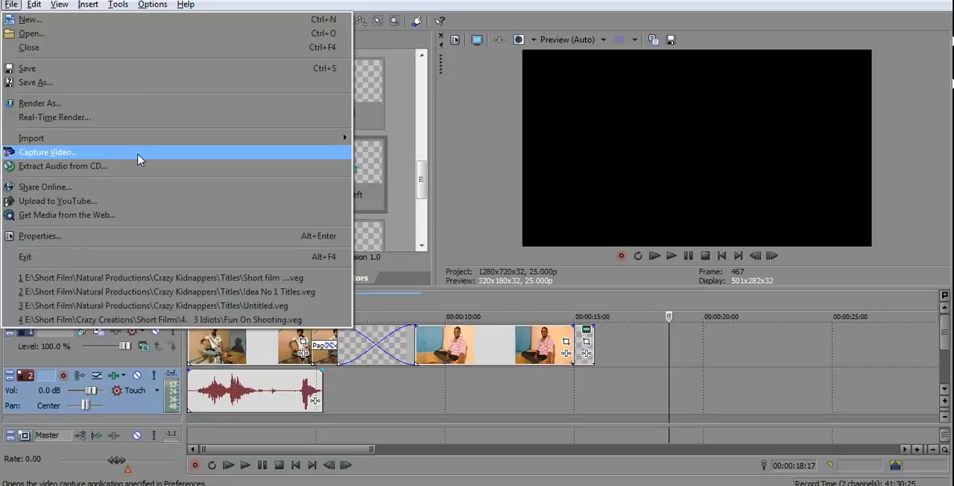
left_click(103, 204)
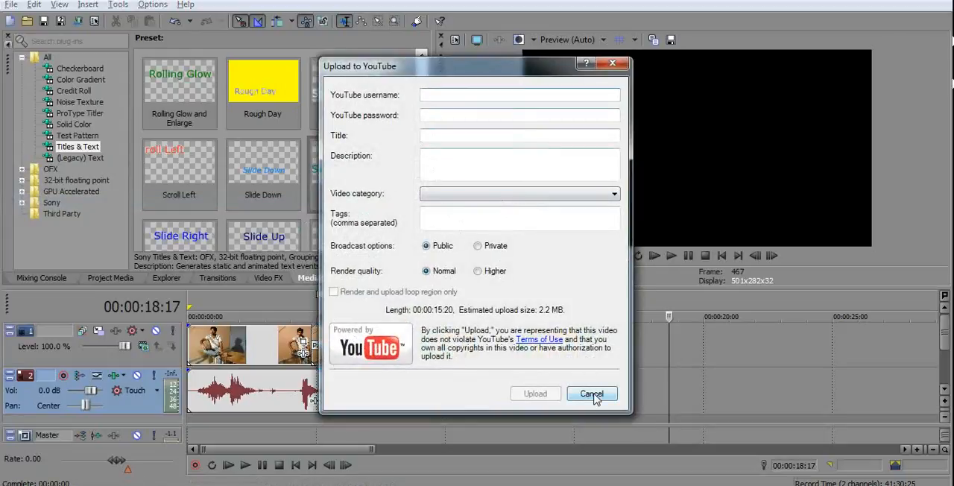
left_click(611, 65)
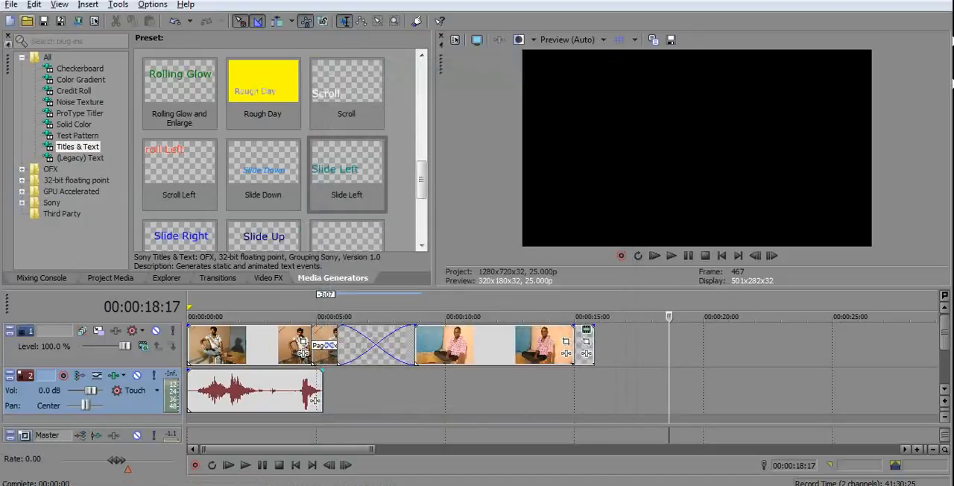
left_click(10, 5)
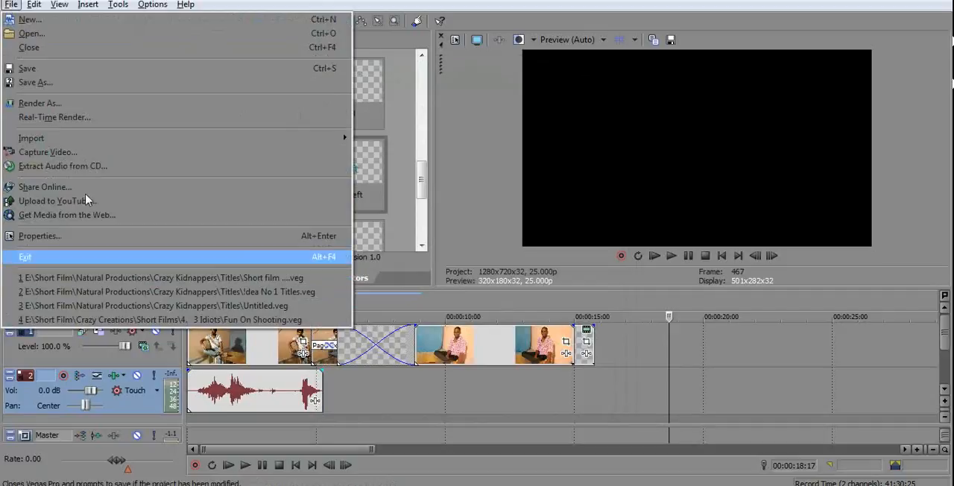
left_click(11, 5)
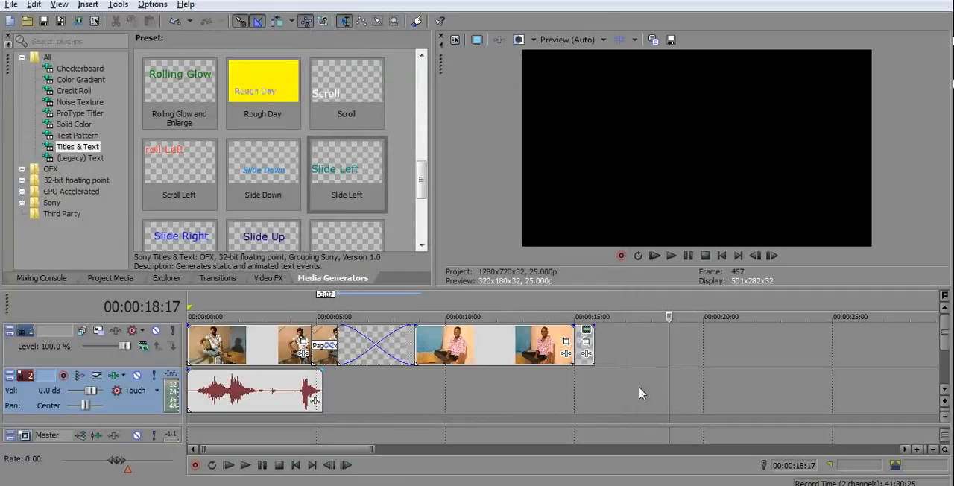
Return the playhead to the start of the timeline and start a Render As export named "new Video".
key("Home")
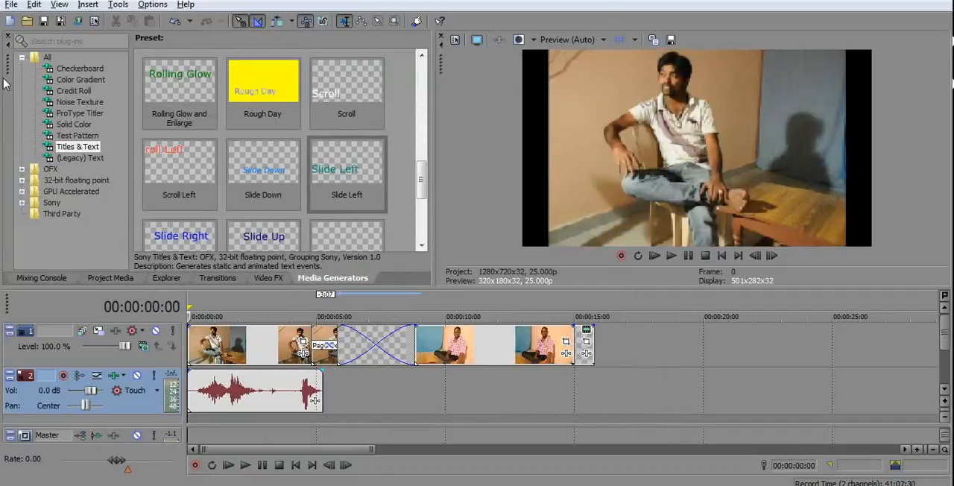
left_click(11, 6)
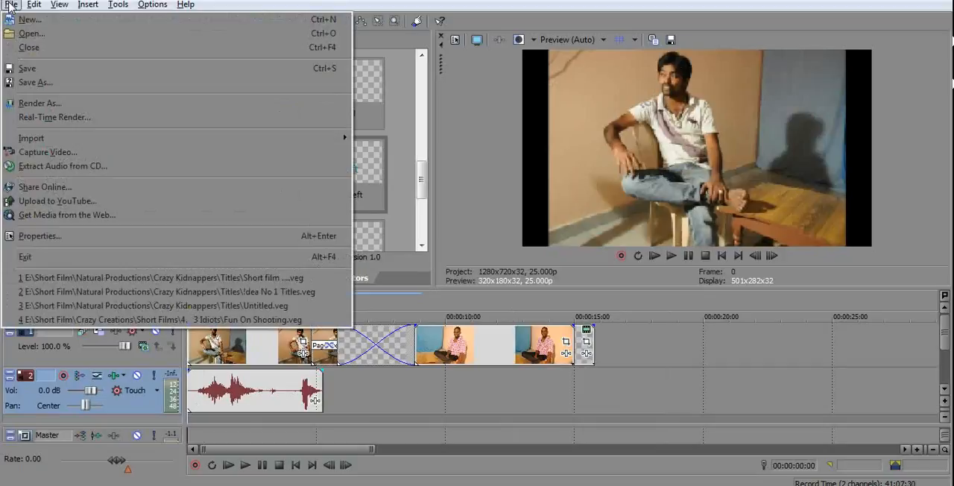
left_click(82, 105)
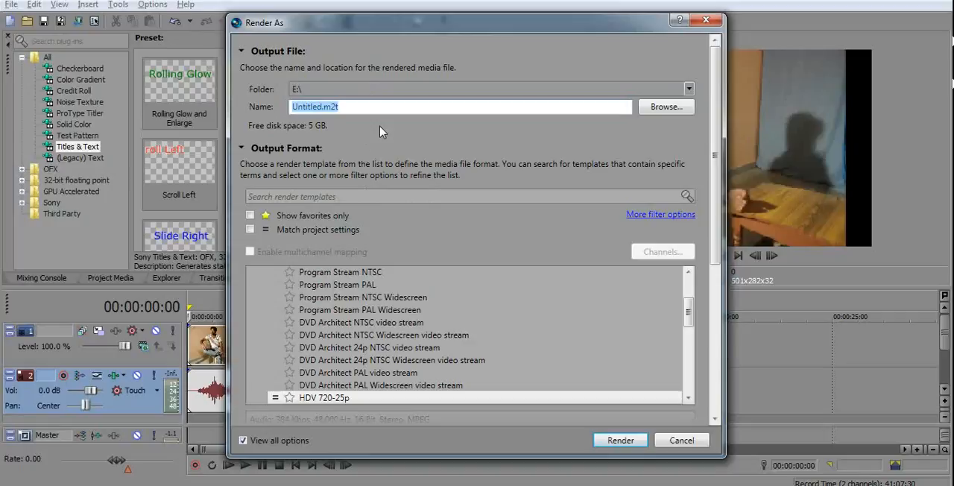
key("BackSpace")
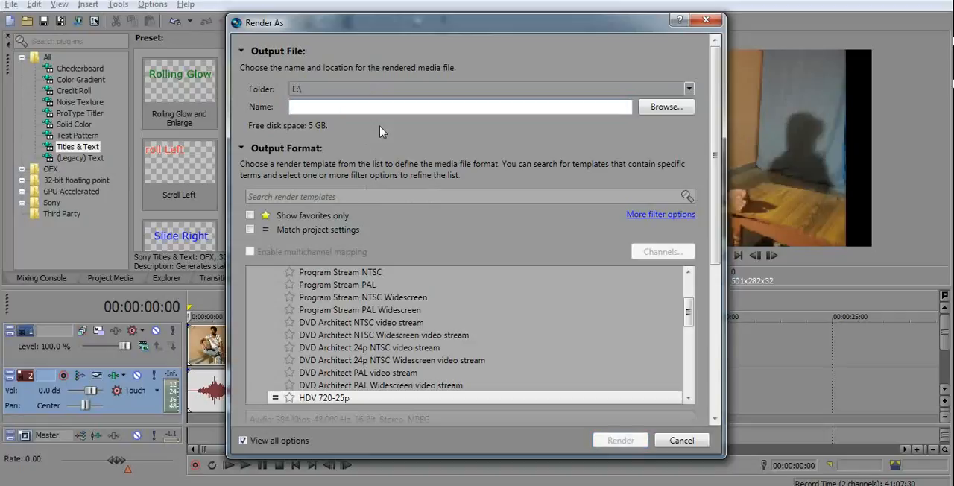
type("new Vid")
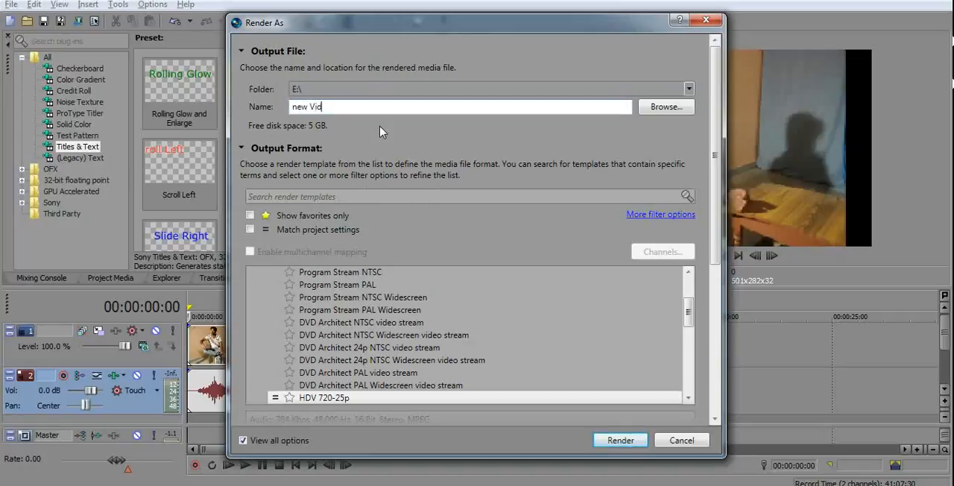
type("eo")
Browse the render templates and choose the MainConcept MPEG-2 HDV 720-25p template for the output.
scroll(353, 311, "down", 2)
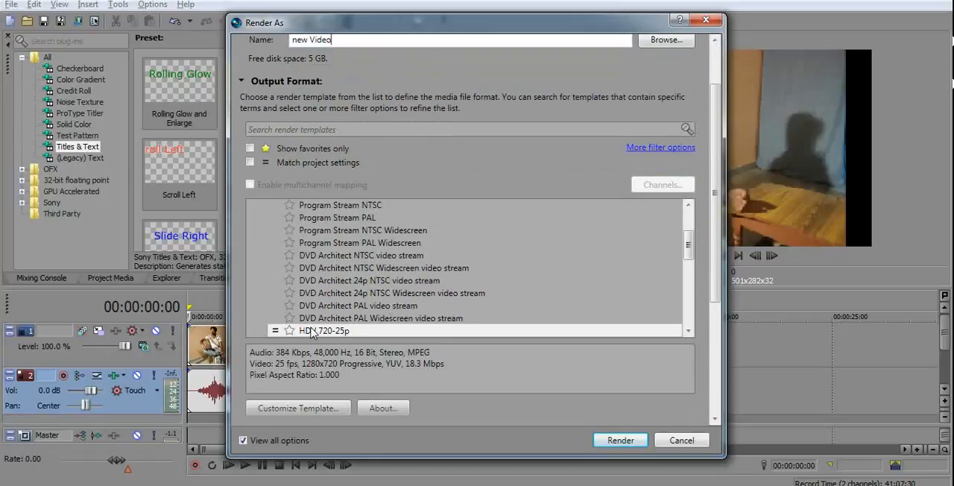
scroll(384, 318, "up", 2)
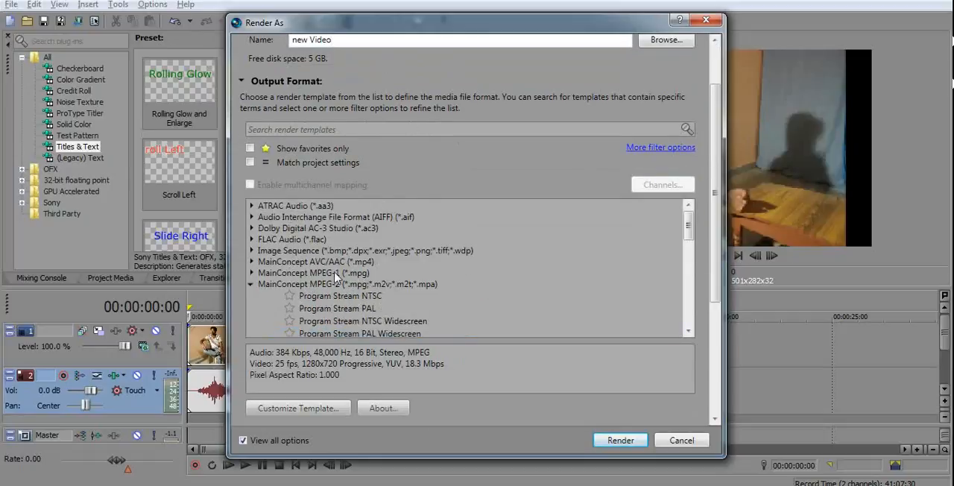
scroll(343, 287, "down", 6)
scroll(335, 283, "up", 3)
scroll(336, 329, "down", 3)
scroll(336, 321, "up", 6)
scroll(337, 305, "down", 3)
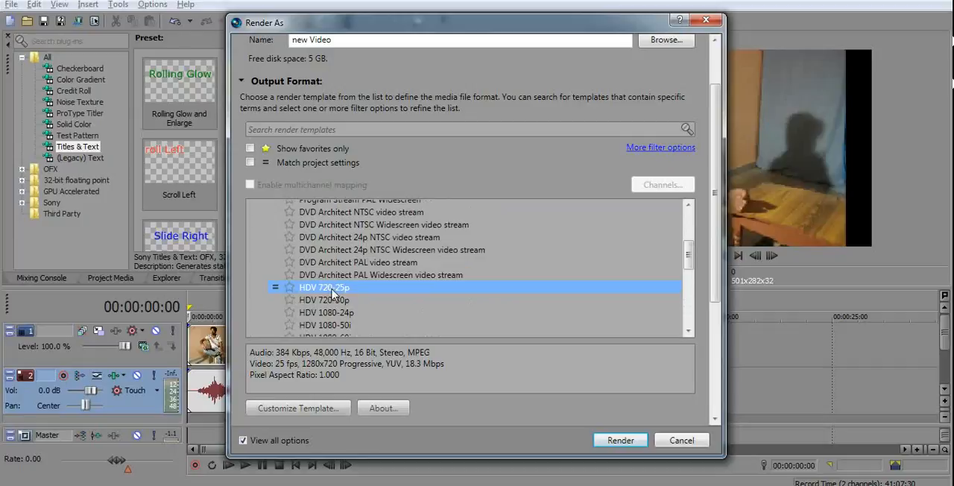
scroll(351, 291, "down", 1)
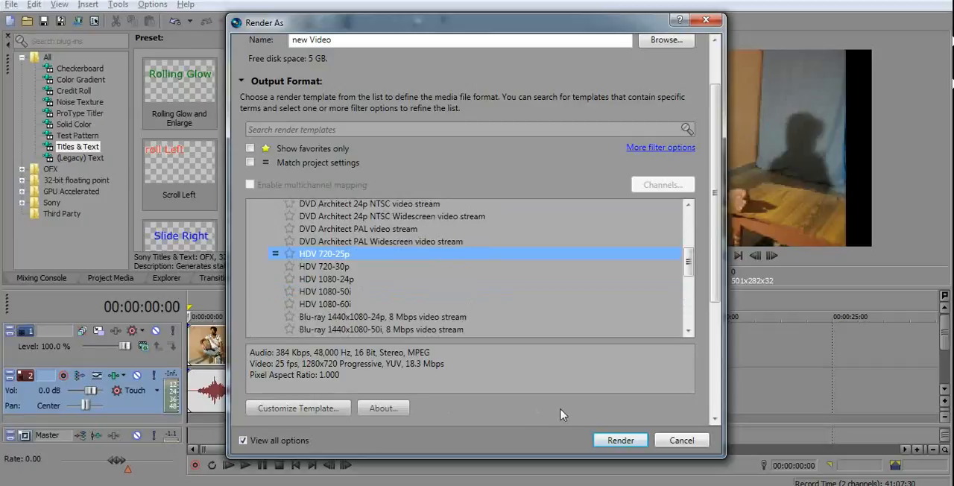
Render the project as new Video.m2t with the chosen template and open the folder containing the output file.
left_click(618, 441)
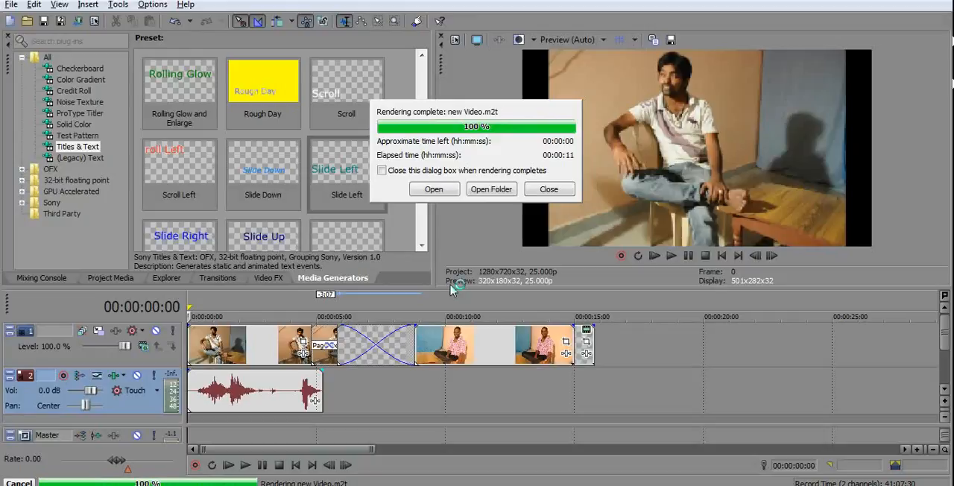
left_click(493, 190)
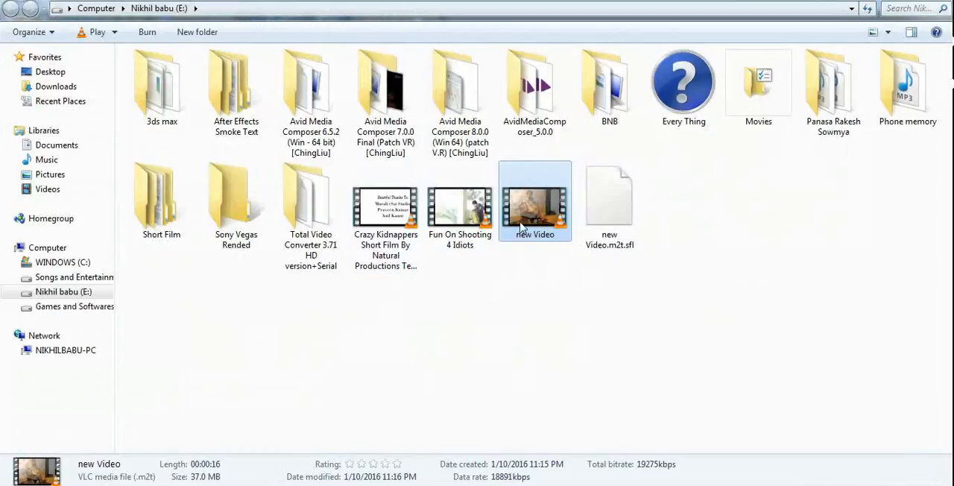
Play the rendered new Video file in VLC media player with the volume lowered to 54%, and close the player to return to the folder.
key("Return")
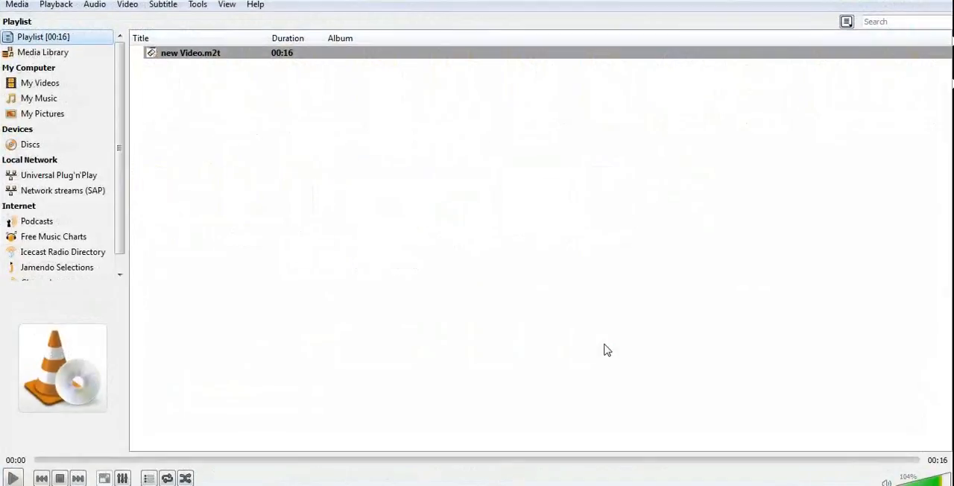
scroll(545, 234, "down", 3)
scroll(545, 235, "down", 4)
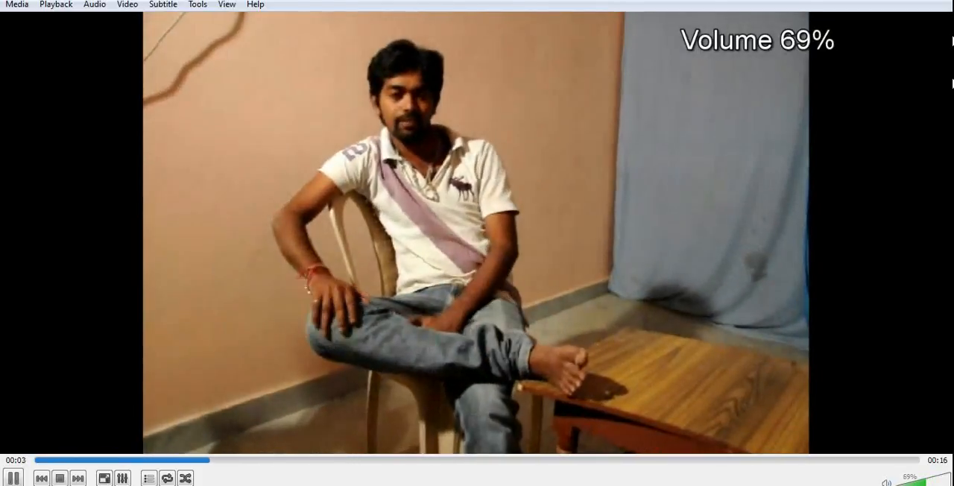
scroll(545, 235, "down", 3)
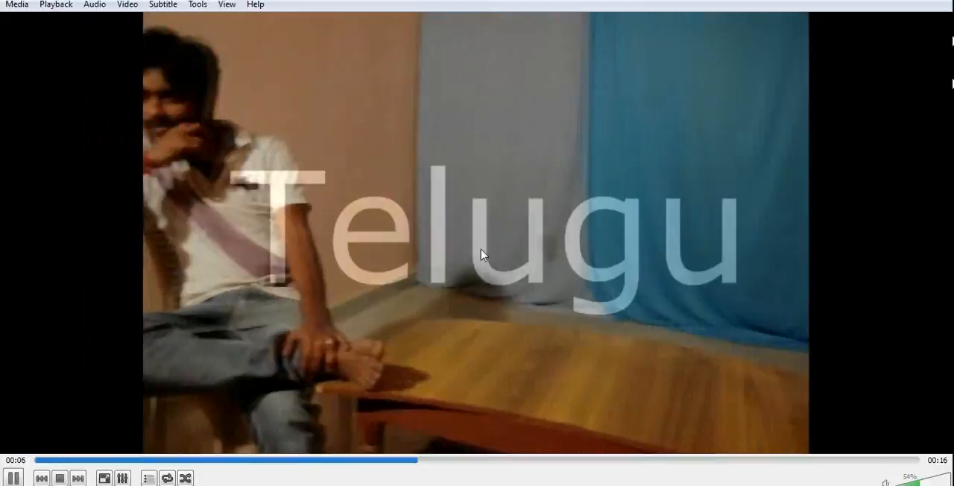
double_click(399, 319)
double_click(397, 320)
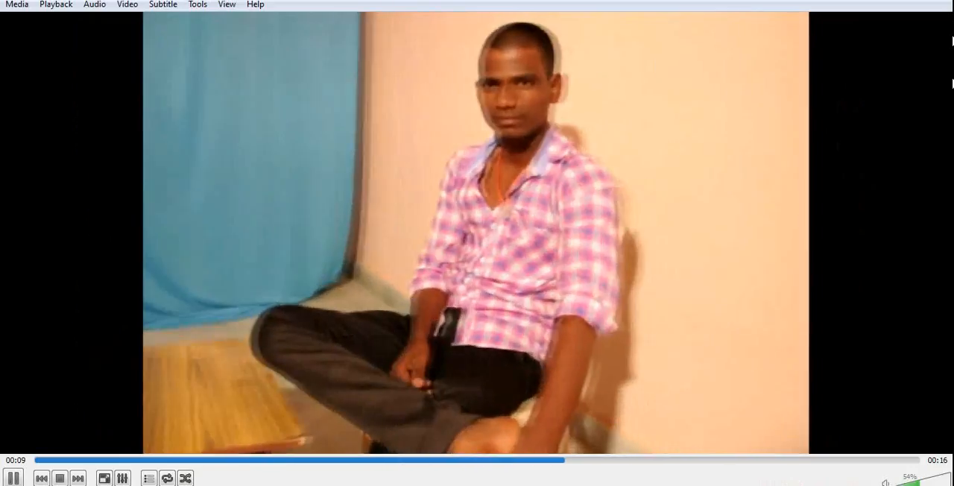
left_click(953, 2)
left_click(450, 314)
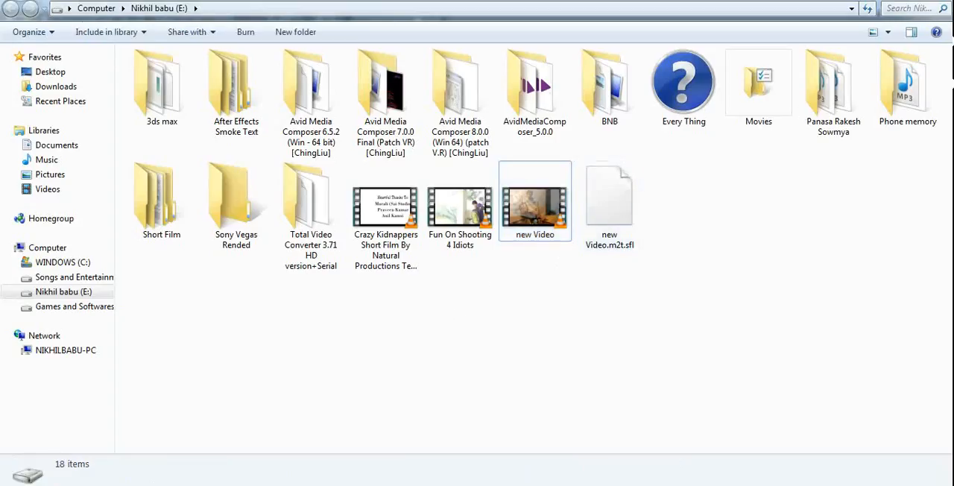